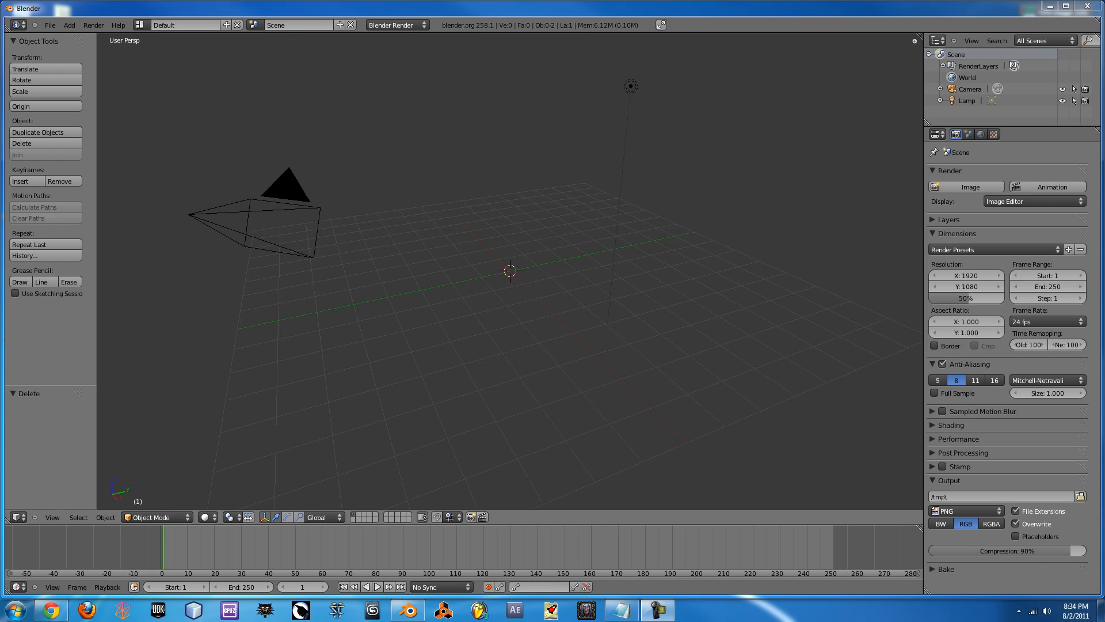
- Add a plane mesh near the centre of the grid
left_click(340, 387)
left_click(509, 274)
key("space")
type("add plane")
key("Return")
- Raise the plane along the Z axis above the grid and scale it up by about 2.28
key("g")
key("z")
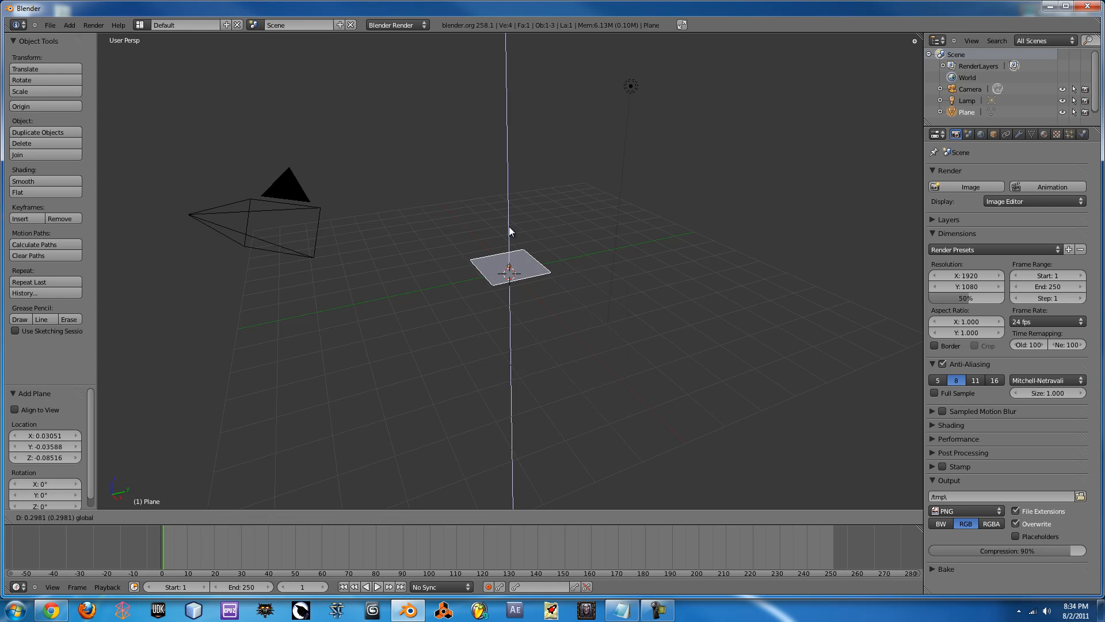
left_click(509, 161)
key("s")
left_click(384, 165)
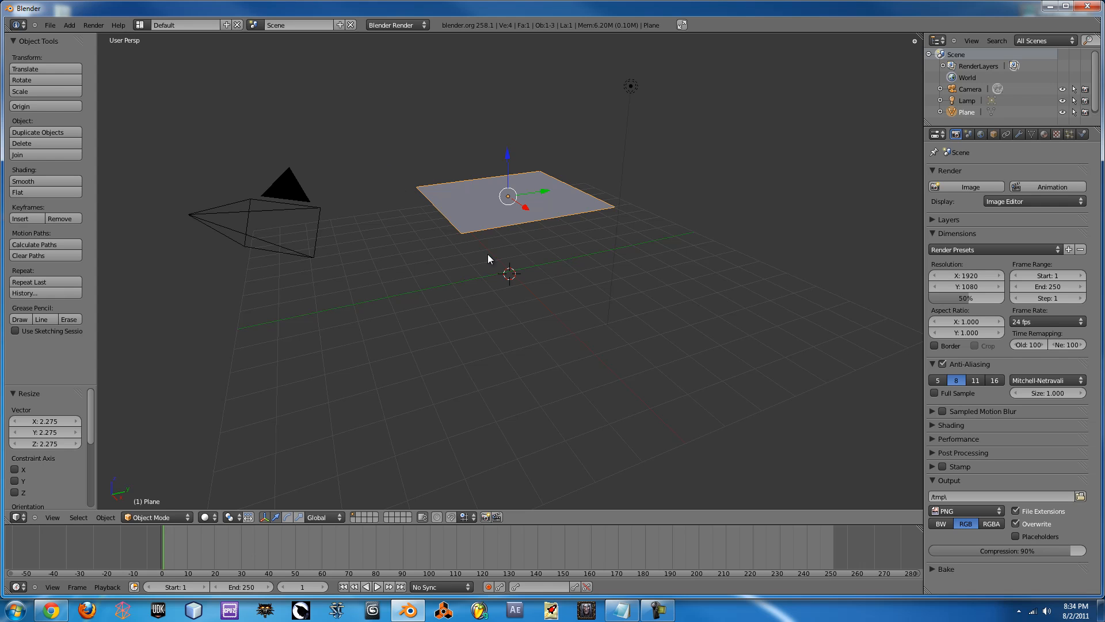
- Add a UV sphere and shift it slightly into place beneath the raised plane
key("space")
type("a")
key("BackSpace")
type("cub")
key("BackSpace")
key("BackSpace")
key("BackSpace")
type("uv")
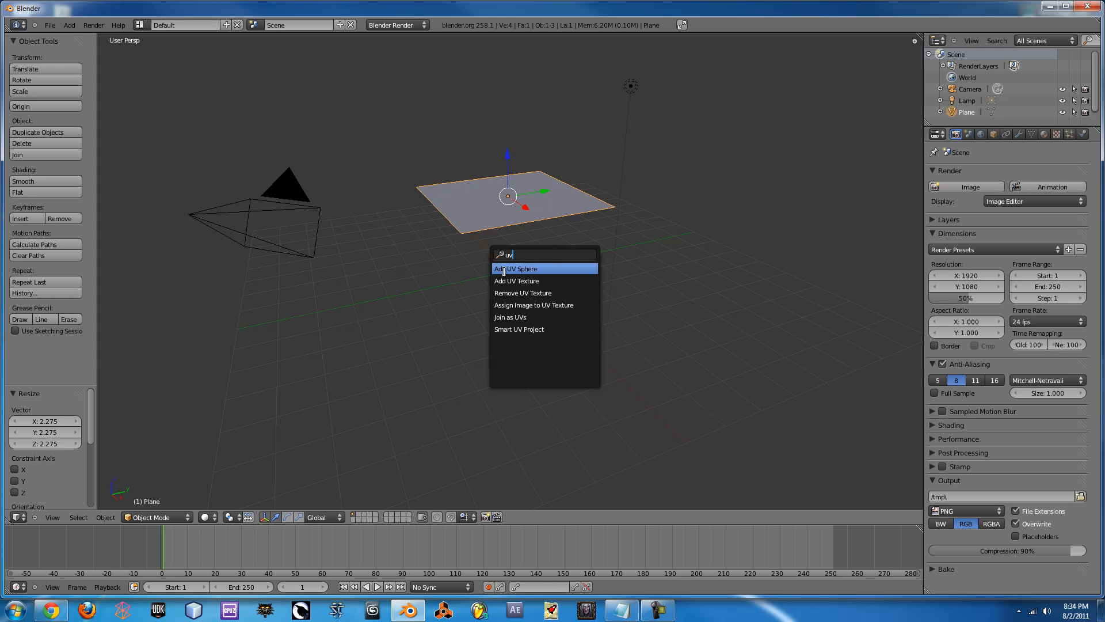
left_click(504, 270)
mouse_move(511, 245)
left_mouse_down()
mouse_move(511, 223)
mouse_move(518, 252)
left_mouse_up()
- Shade the sphere smooth and enable Collision physics on it
left_click(34, 182)
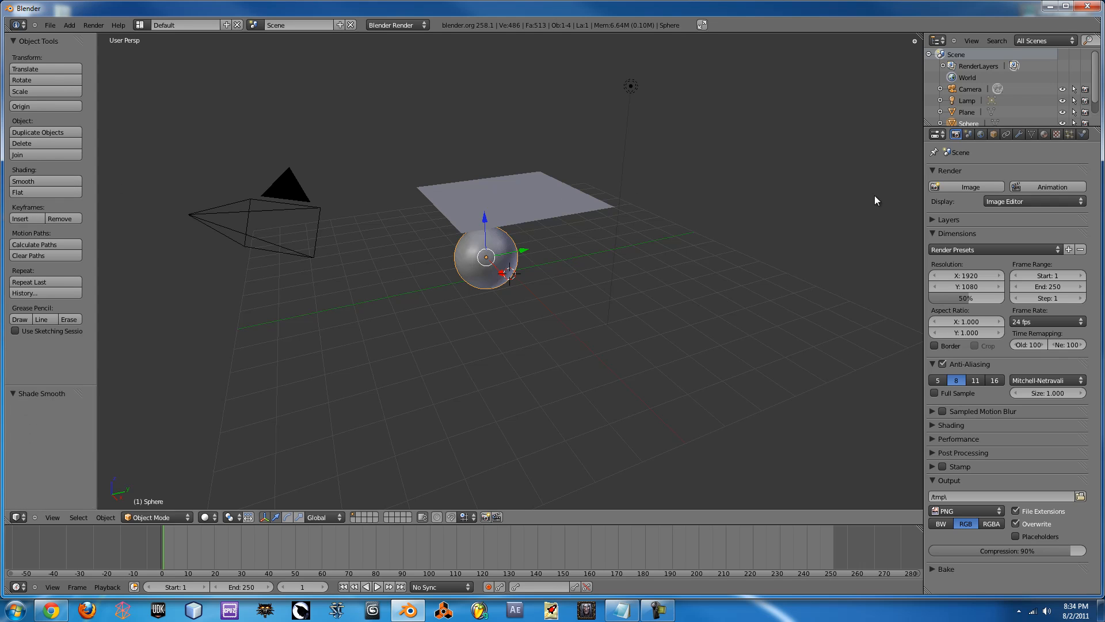
left_click(1082, 134)
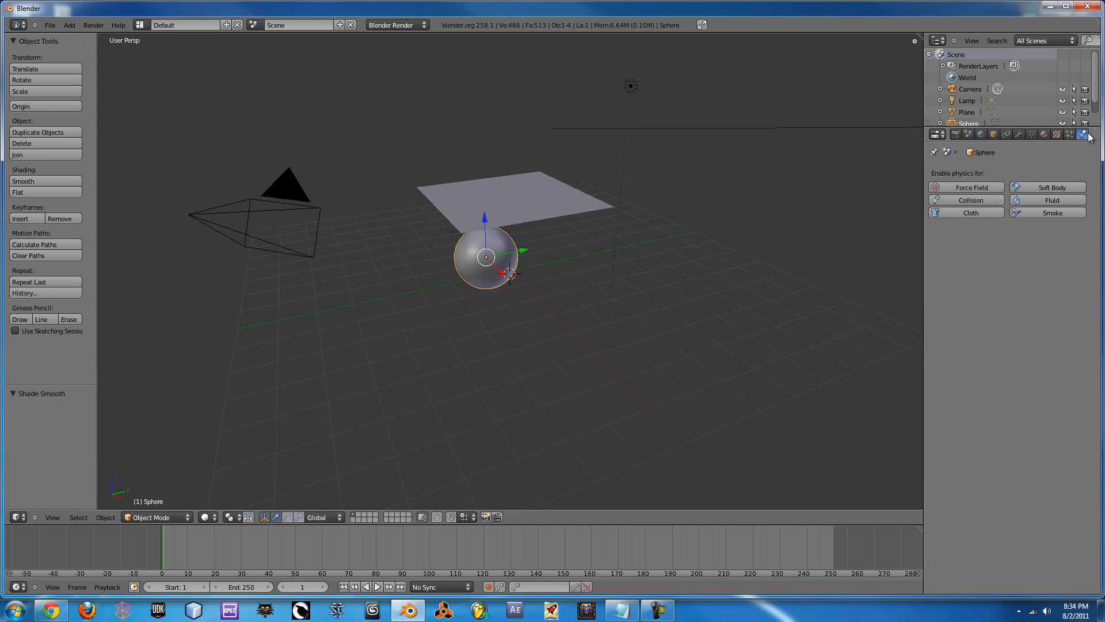
left_click(965, 201)
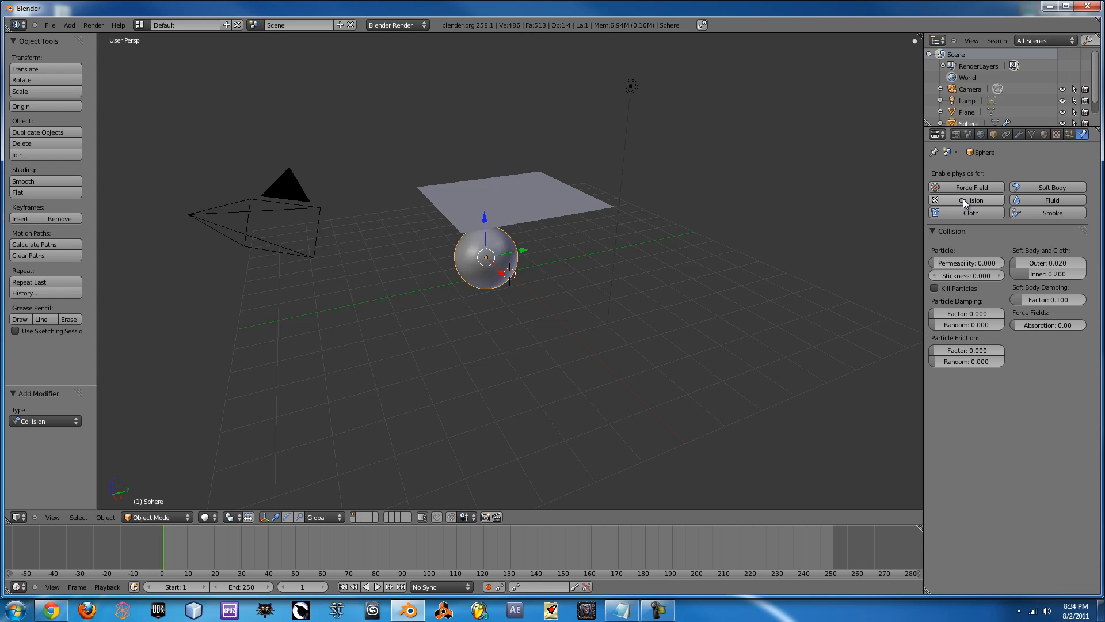
- Duplicate the sphere and place the copy about 2 units away, locking its height on the Z axis
middle_click_drag(443, 241, 438, 302)
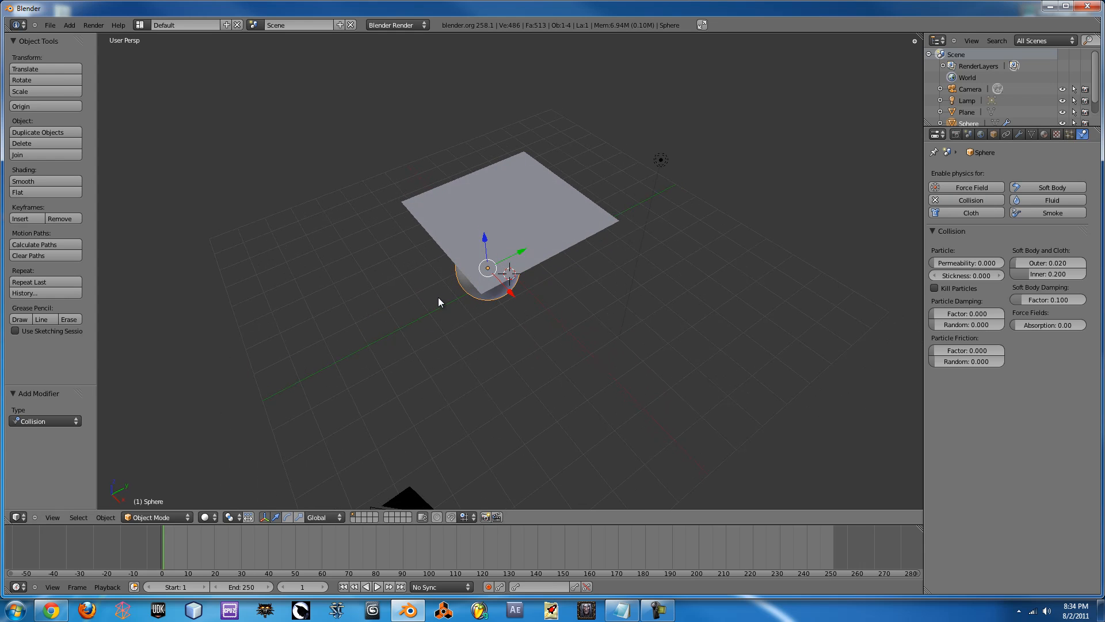
key("shift+d")
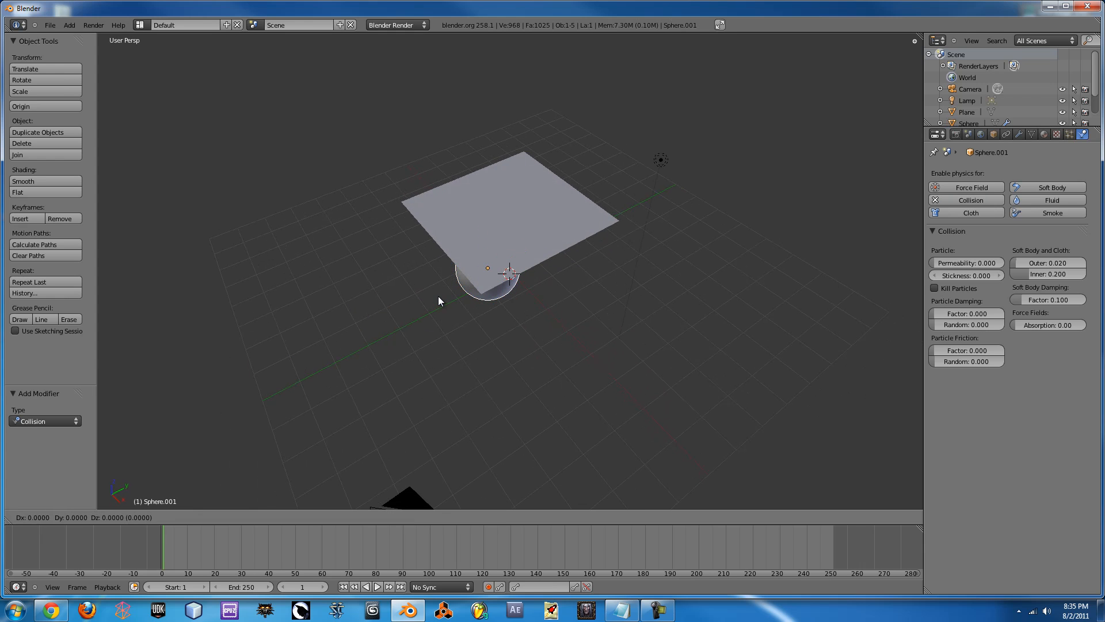
key("shift+z")
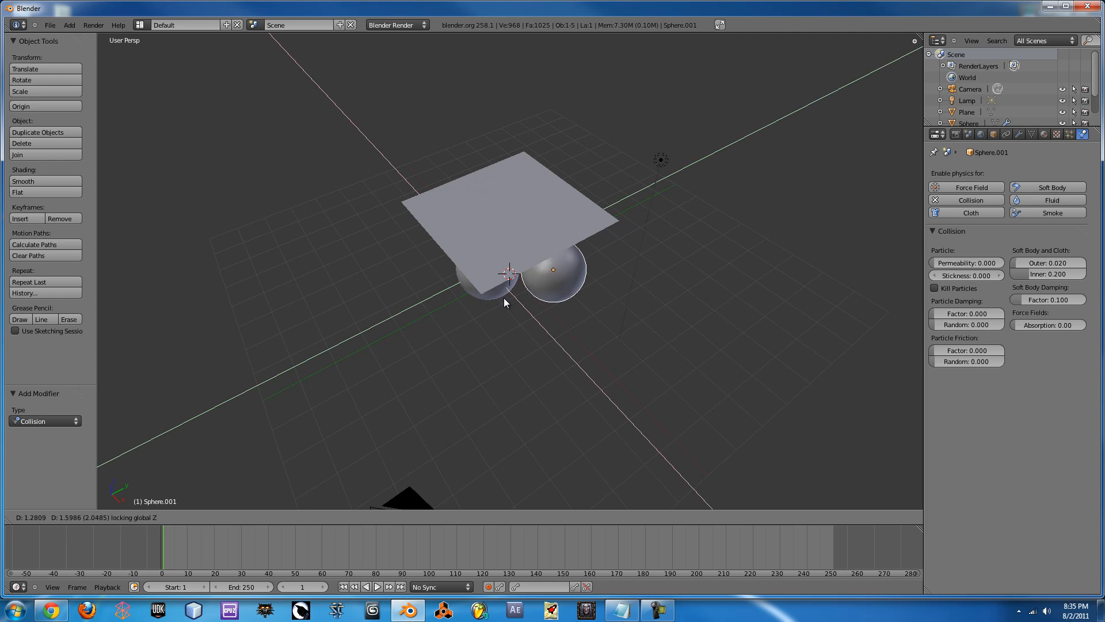
left_click(506, 299)
- Adjust the duplicate sphere's position beneath the plane, finishing with a shift of about 0.48 along Y
middle_click_drag(564, 312, 631, 285)
left_click_drag(586, 274, 576, 270)
middle_click_drag(600, 257, 369, 220)
left_click_drag(563, 228, 576, 225)
- Scale the plane up by about 1.48 so that it covers both spheres
middle_click_drag(510, 222, 617, 381)
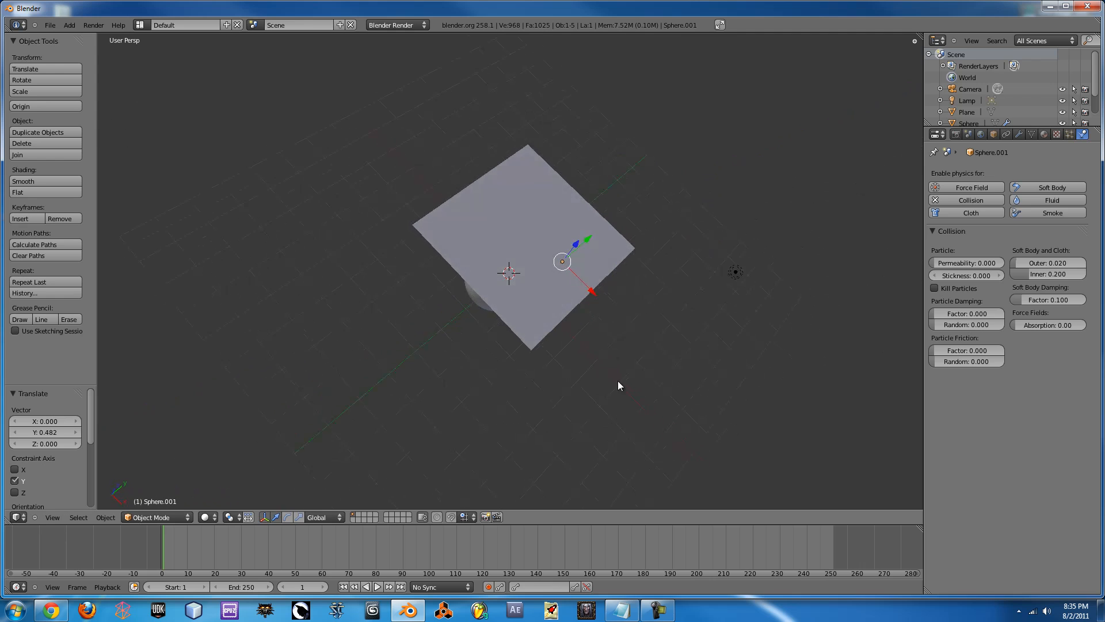
right_click(528, 275)
key("s")
left_click(485, 277)
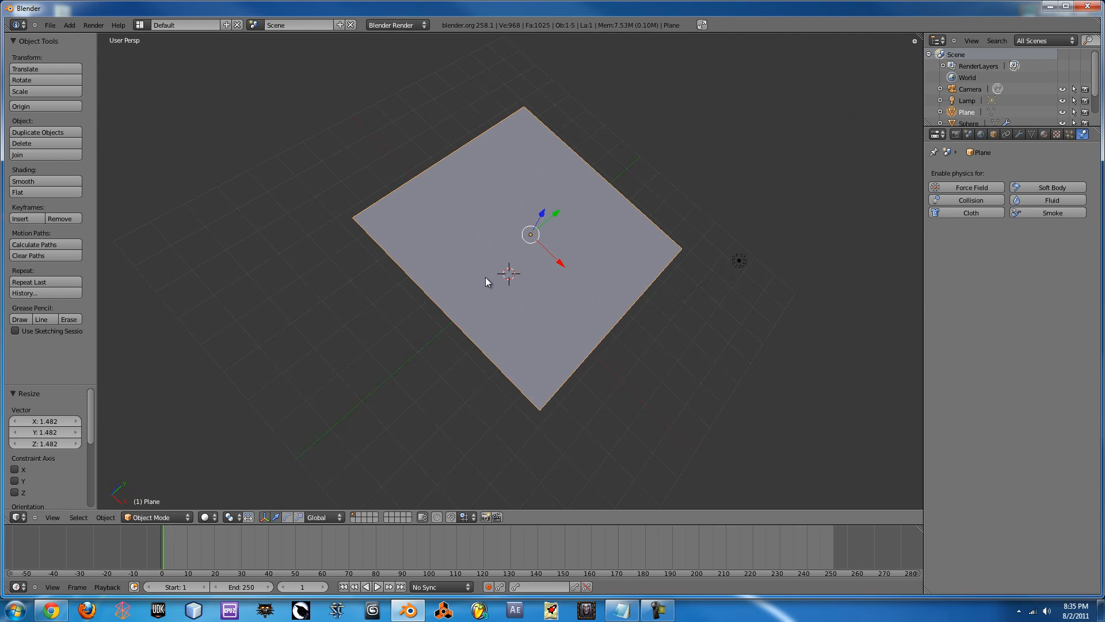
- Move the original sphere about -0.65 along the X axis
middle_click_drag(616, 260, 556, 247)
right_click(545, 252)
left_click_drag(553, 288, 532, 276)
- Enable Cloth physics on the plane and play the animation to test how it falls
middle_click_drag(612, 327, 541, 213)
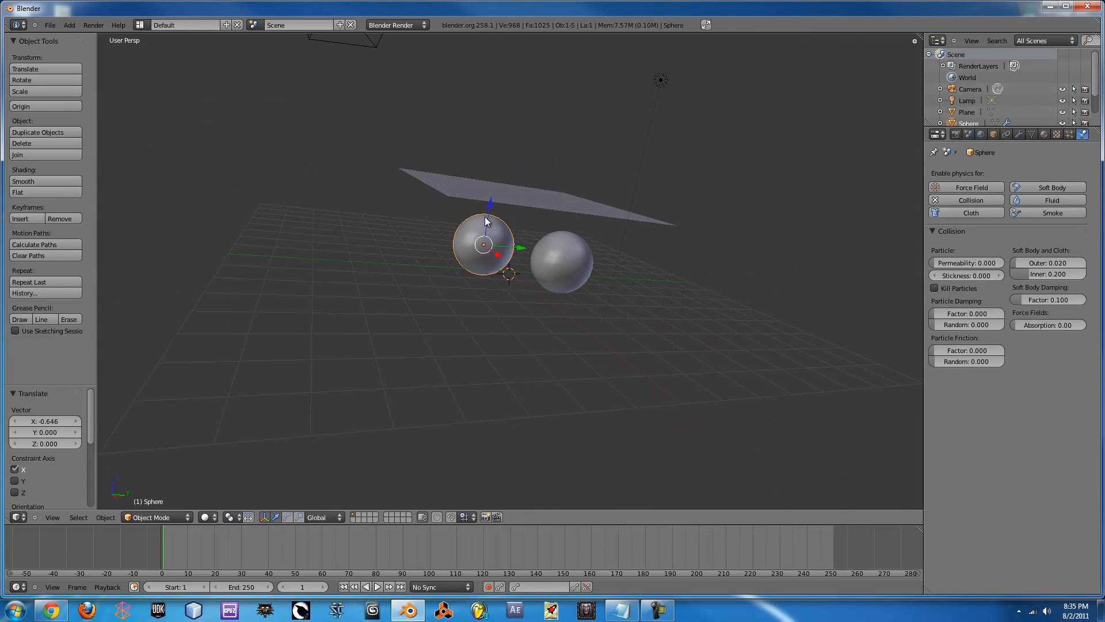
right_click(525, 196)
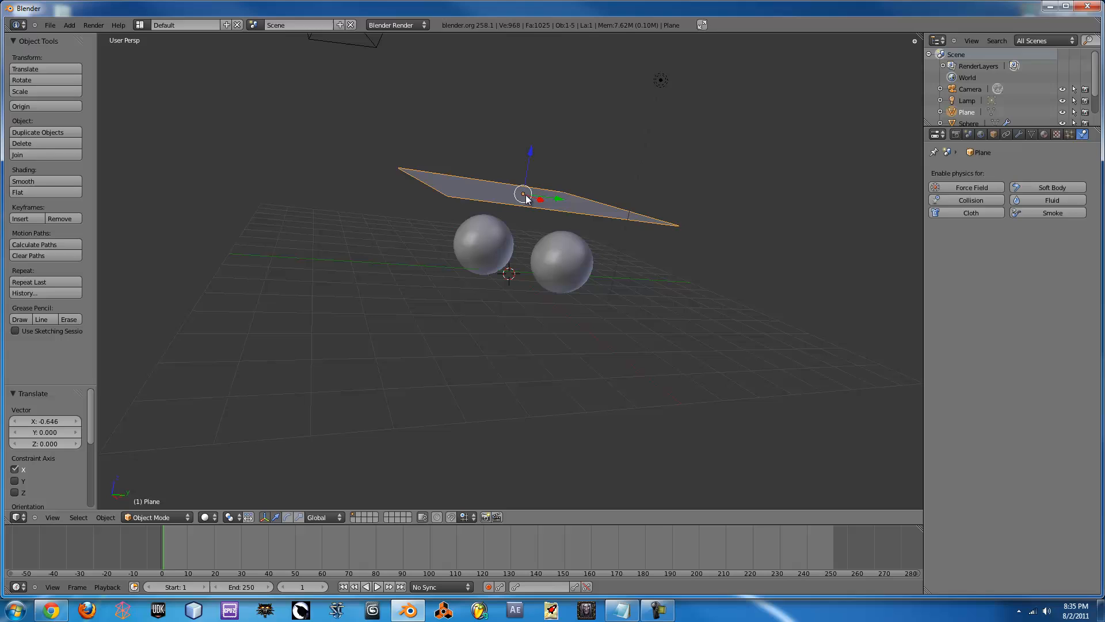
left_click(966, 213)
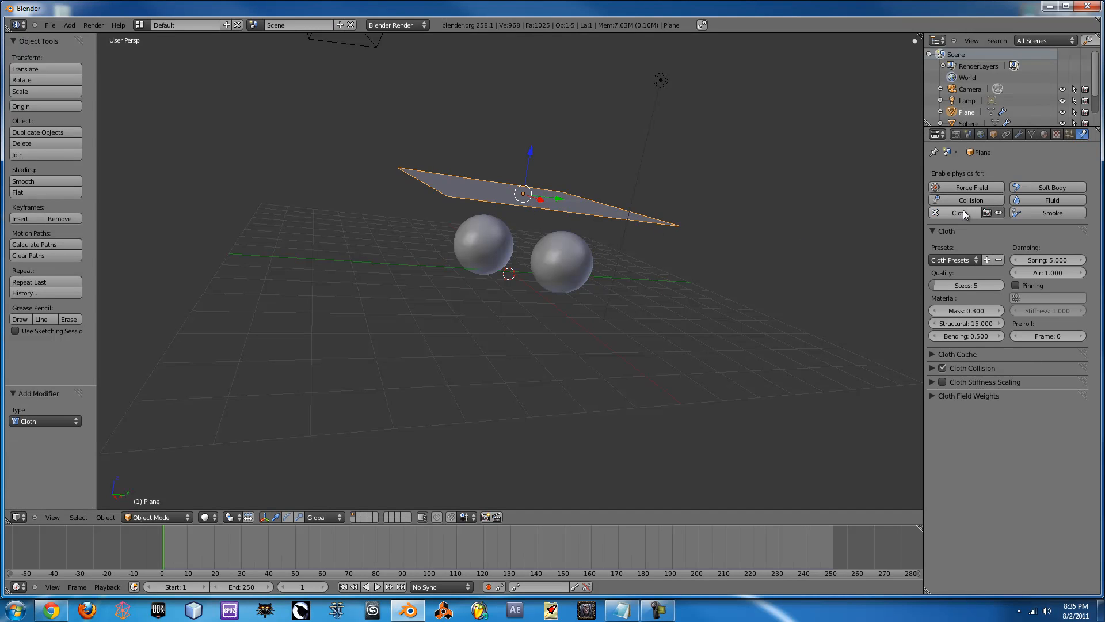
key("alt+a")
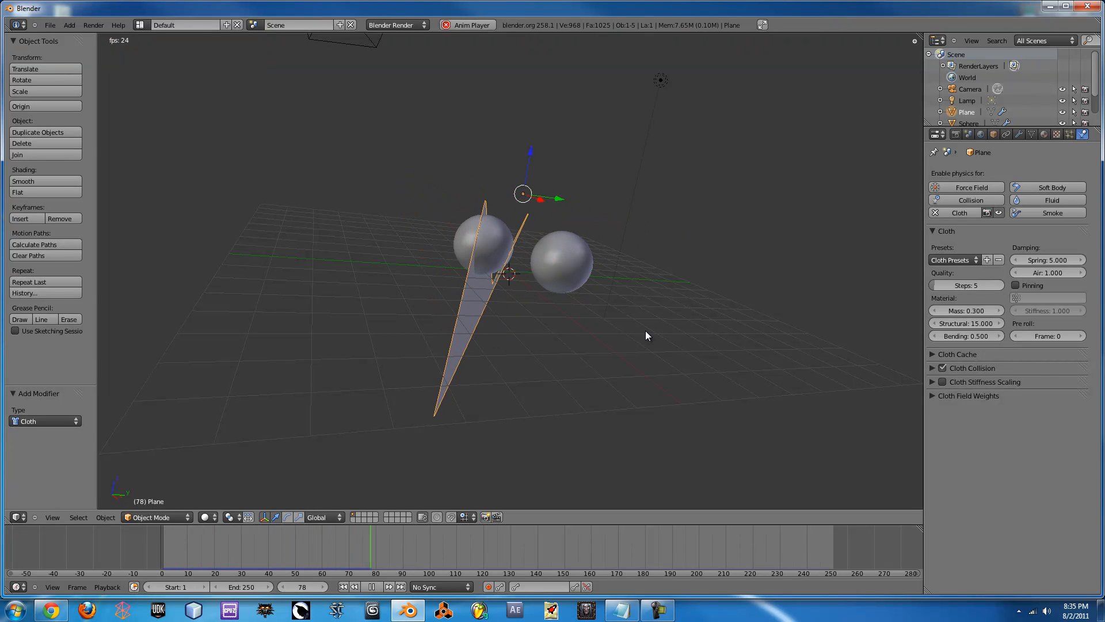
key("Escape")
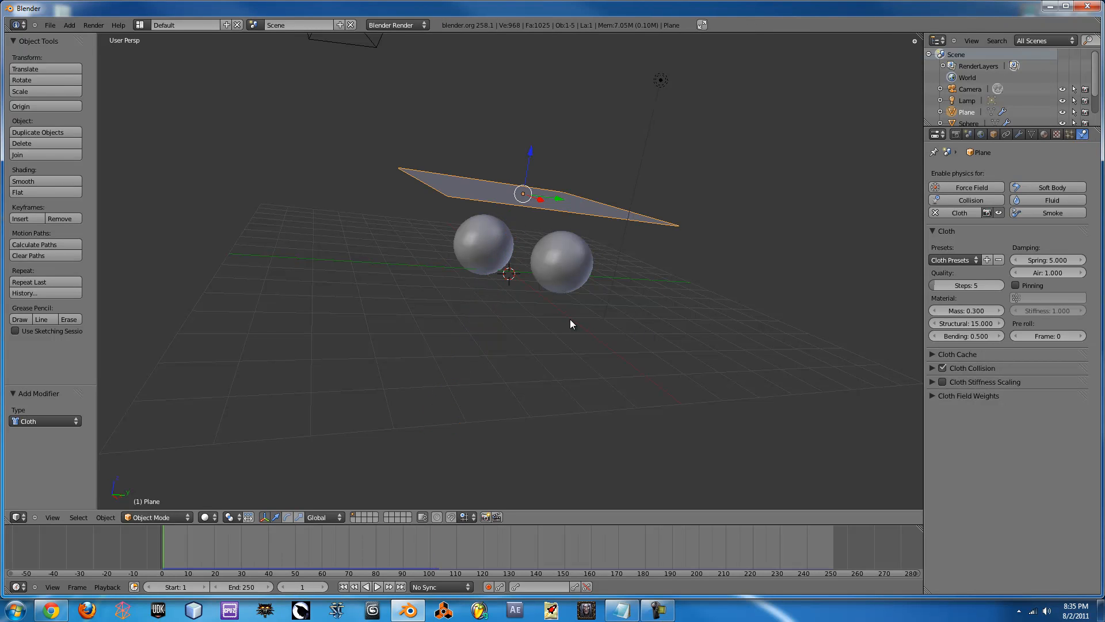
- Subdivide the plane's mesh with 10 cuts in Edit Mode, and return to Object Mode
key("Tab")
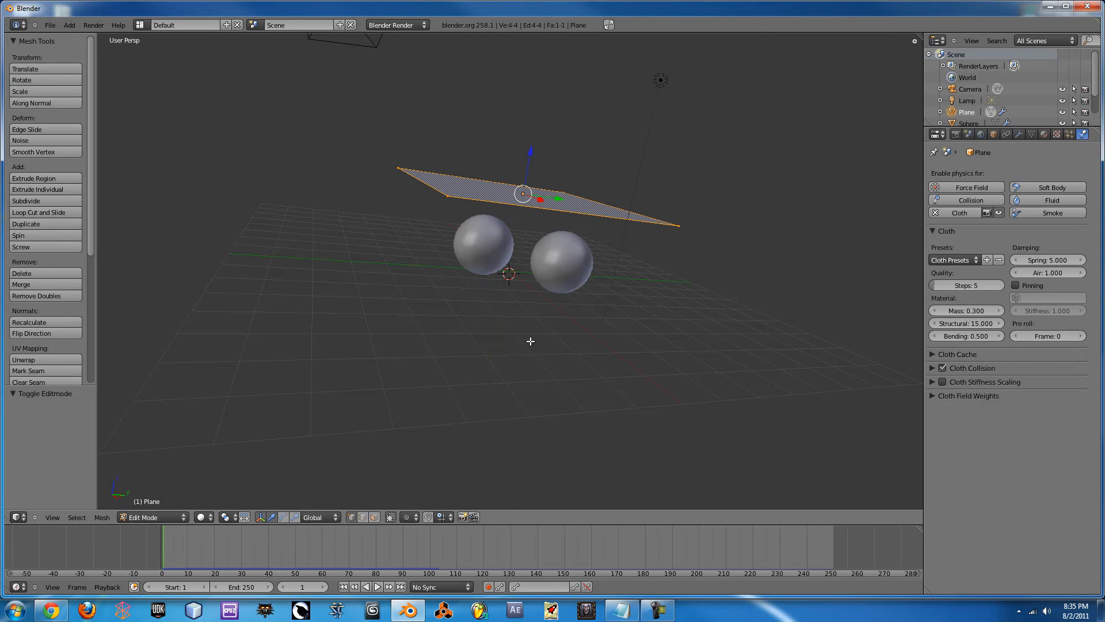
key("w")
left_click(527, 340)
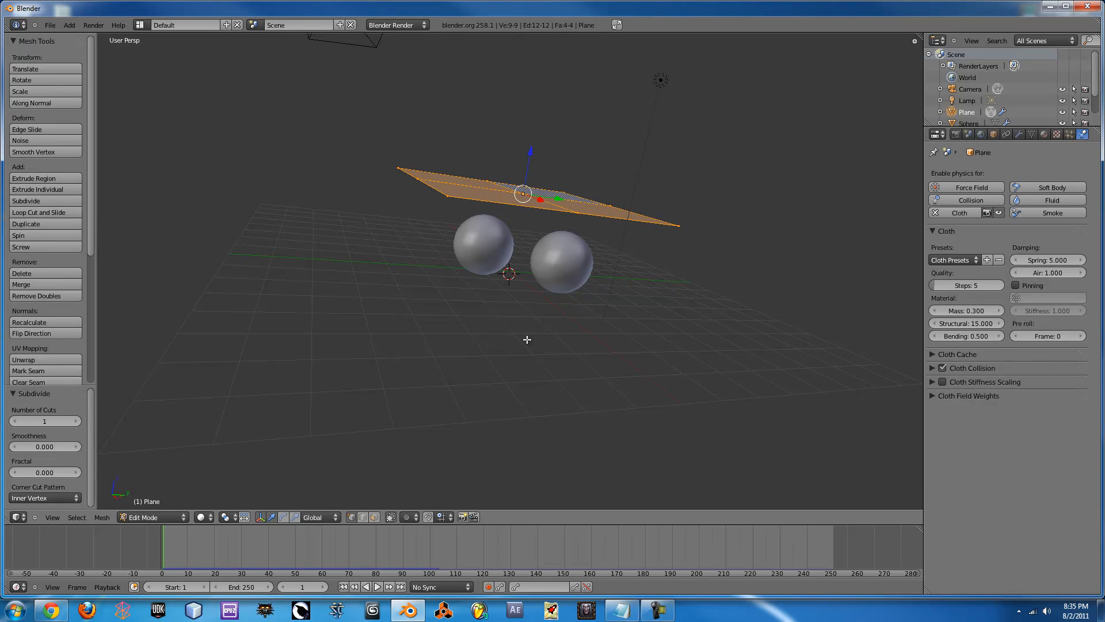
left_click(77, 423)
left_click(77, 423)
left_click(77, 422)
left_click(77, 422)
left_click(77, 422)
left_click(77, 423)
left_click(77, 422)
middle_click_drag(213, 415, 171, 371)
left_click(69, 421)
left_click(69, 422)
key("Tab")
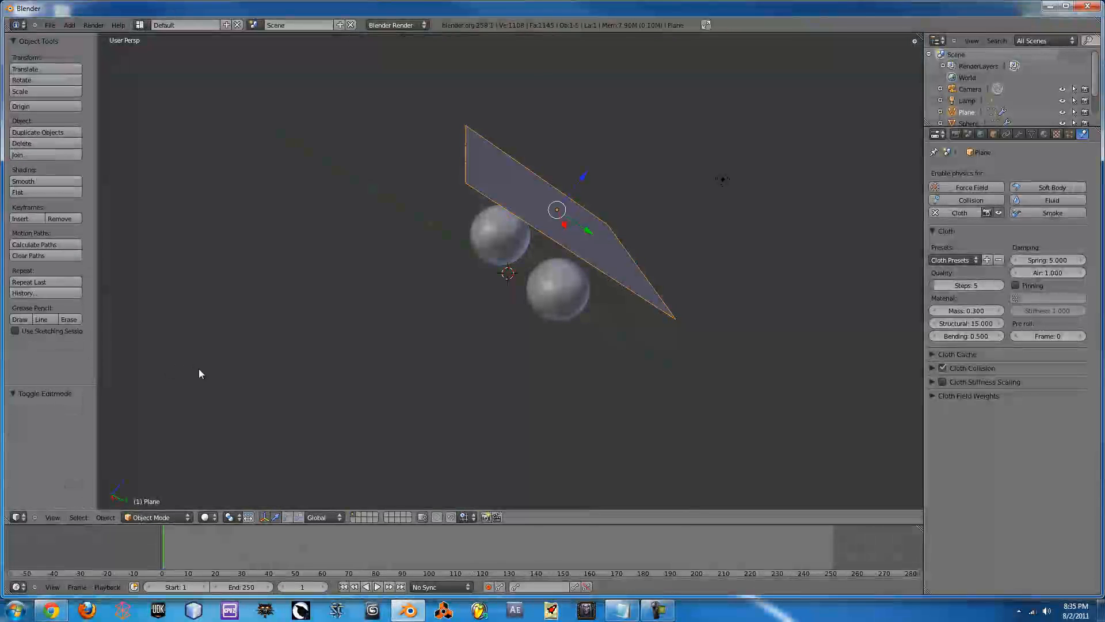
- Play the cloth simulation to check how the subdivided plane drapes over the two spheres
middle_click_drag(468, 343, 367, 268)
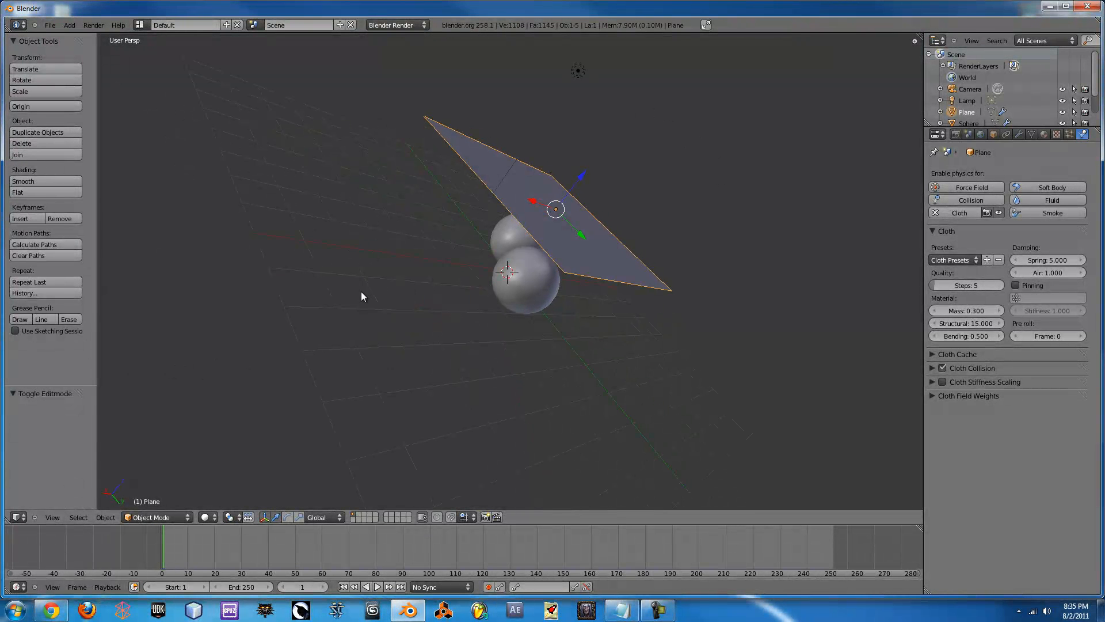
middle_click_drag(794, 410, 737, 337)
key("alt+a")
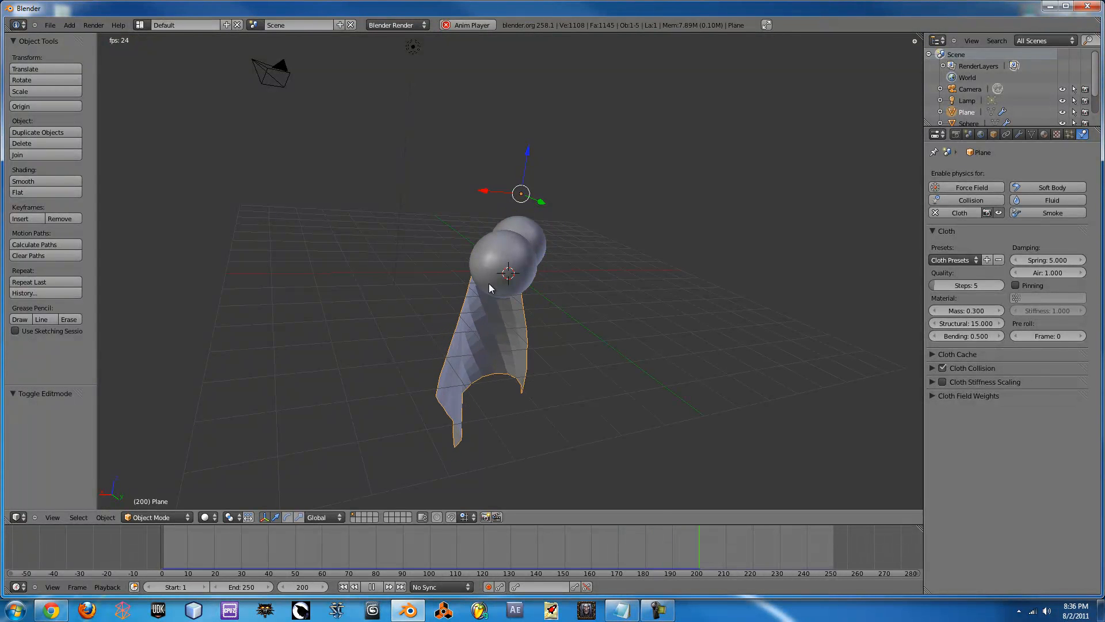
key("Escape")
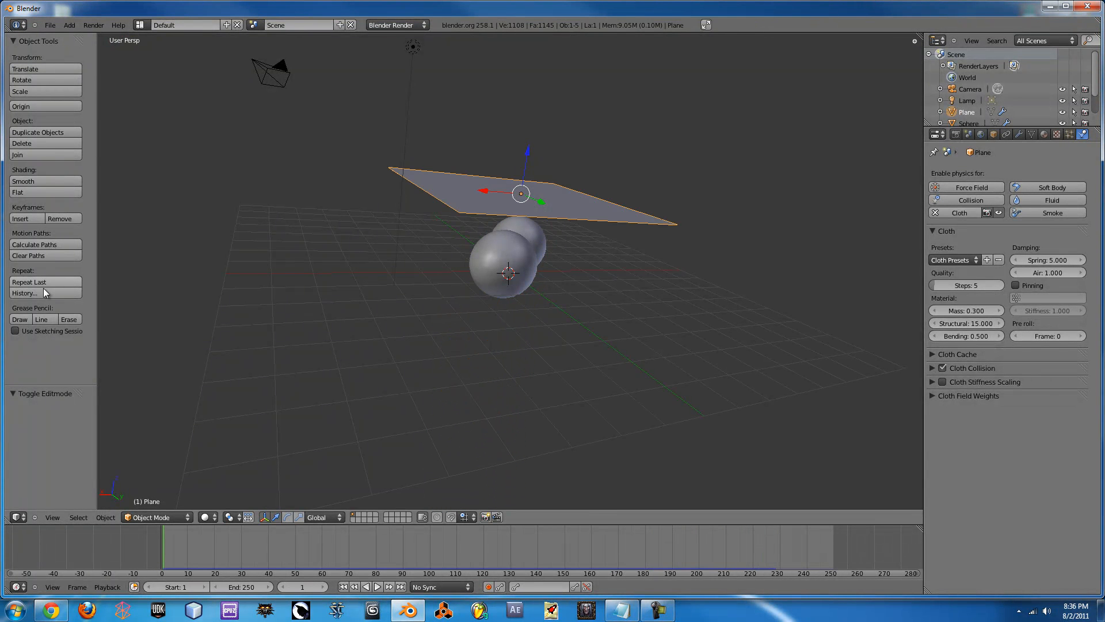
- Apply smooth shading to the cloth plane and replay the simulation briefly
left_click(43, 179)
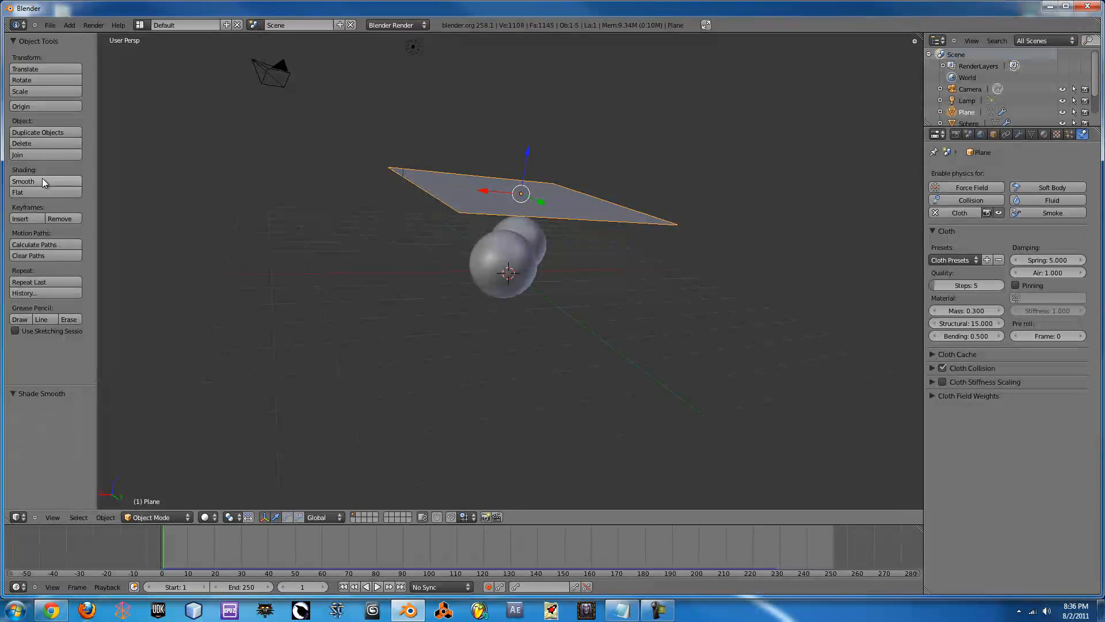
key("alt+a")
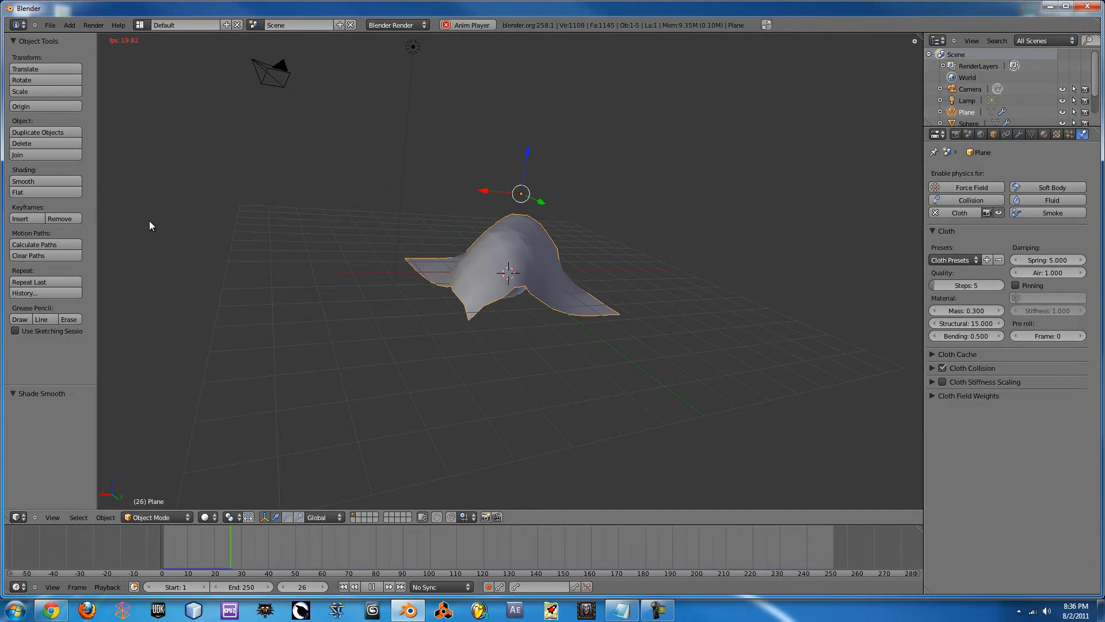
key("Escape")
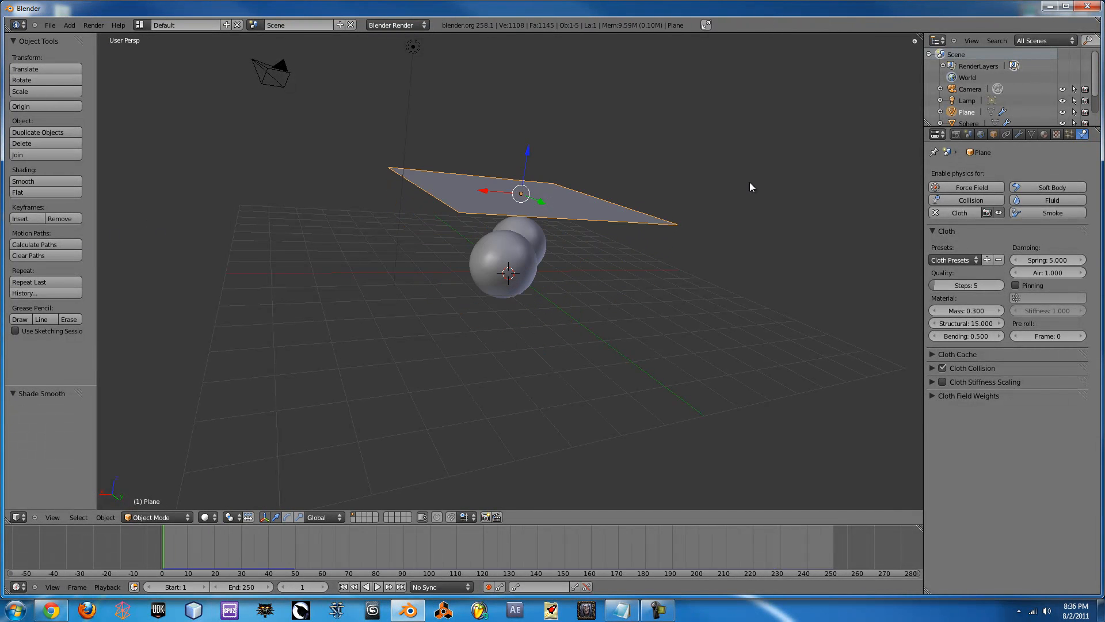
- Add a Subdivision Surface modifier to the plane and move it above the Cloth modifier in the stack
left_click(1017, 135)
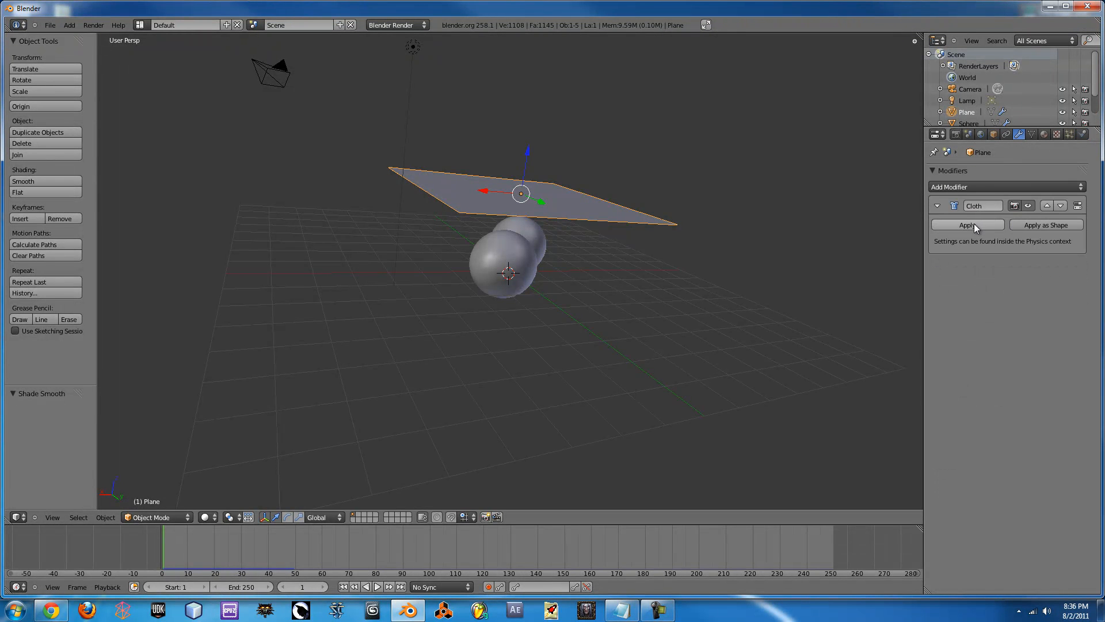
left_click(953, 188)
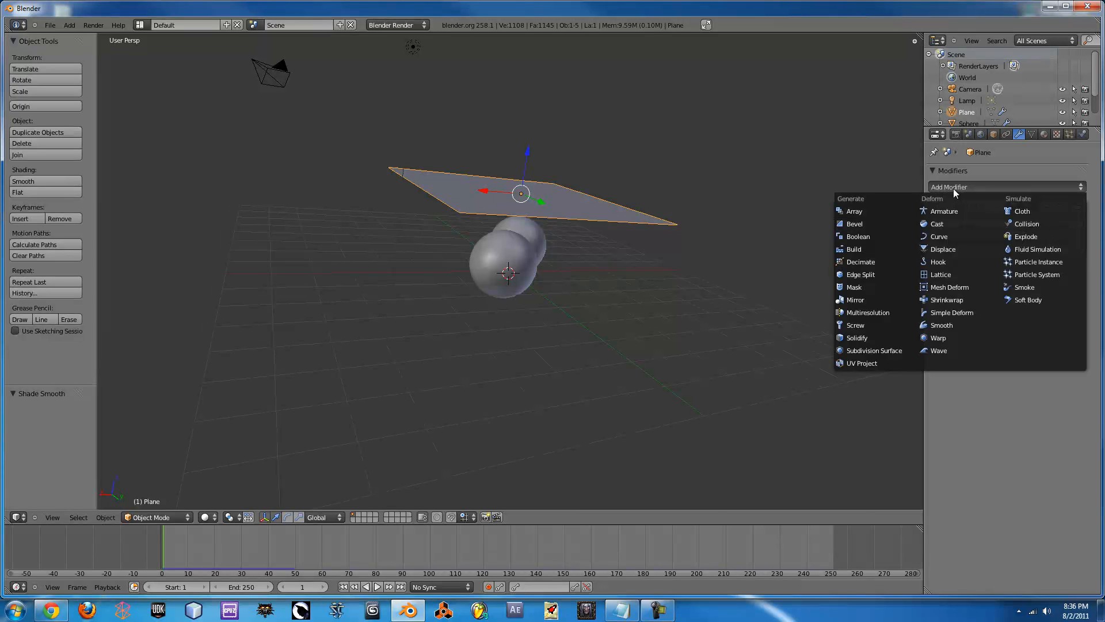
left_click(869, 351)
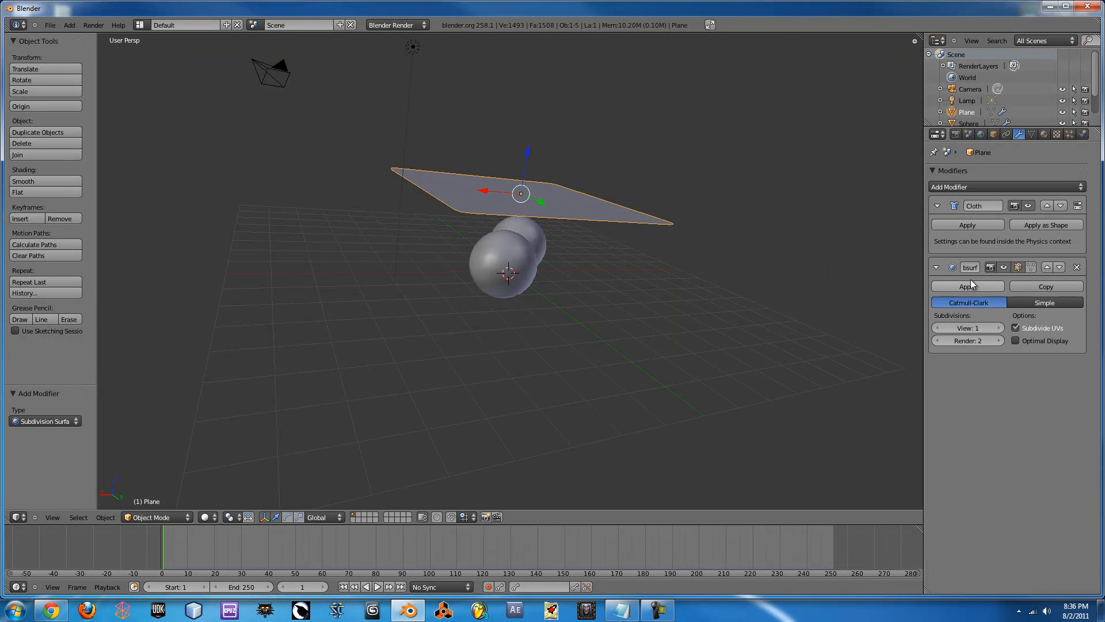
left_click(1047, 268)
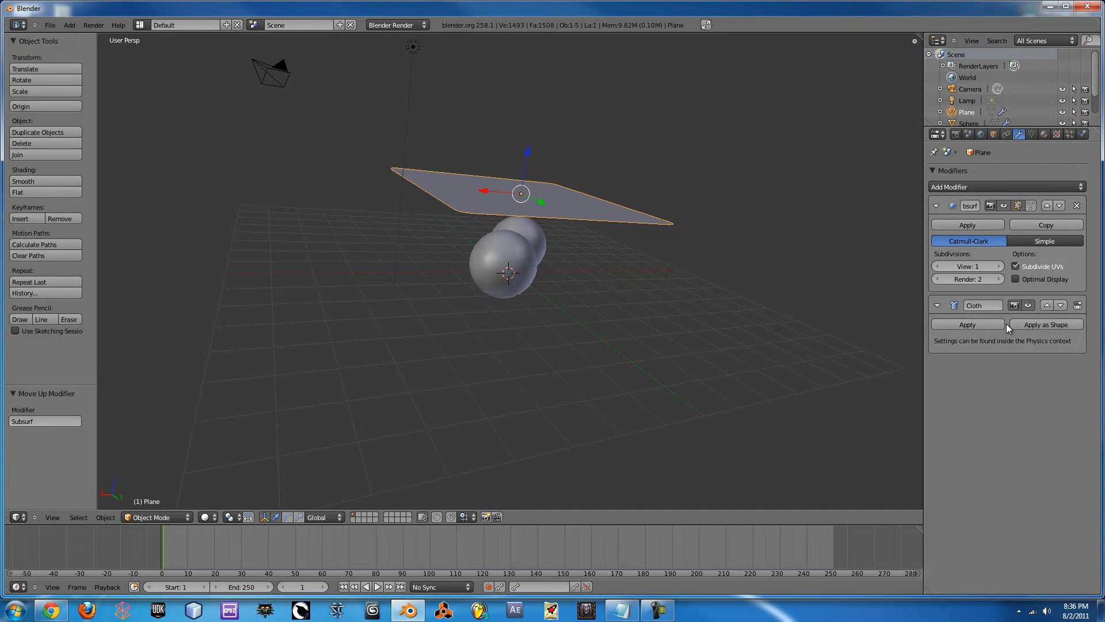
- Set the Subdivision Surface view level to 2 and play the cloth simulation to check the drape
left_click(999, 266)
key("alt+a")
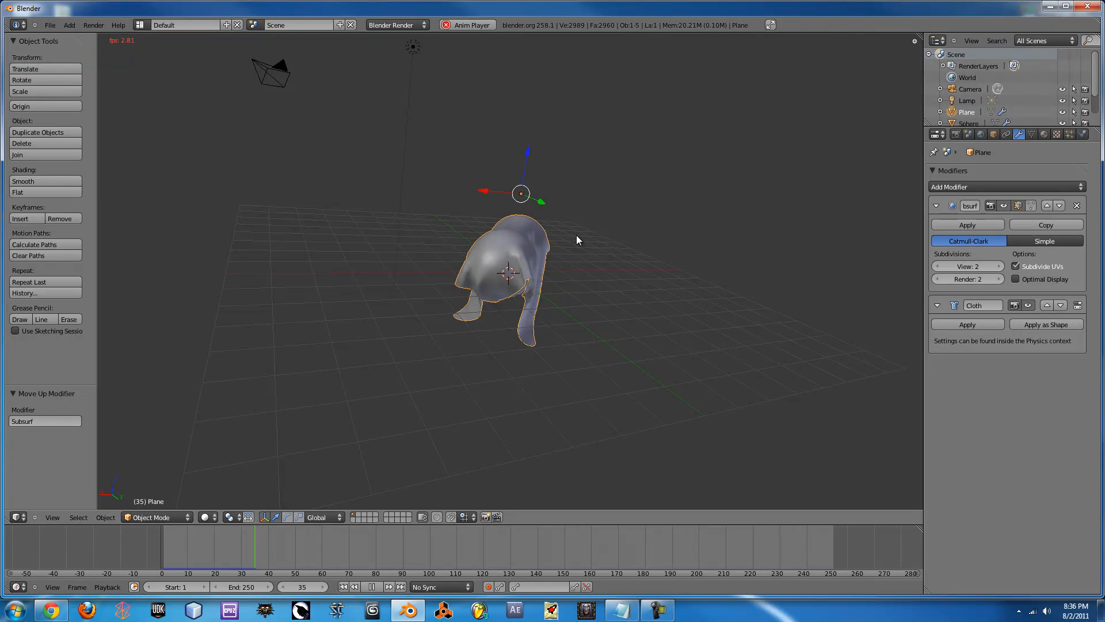
key("Escape")
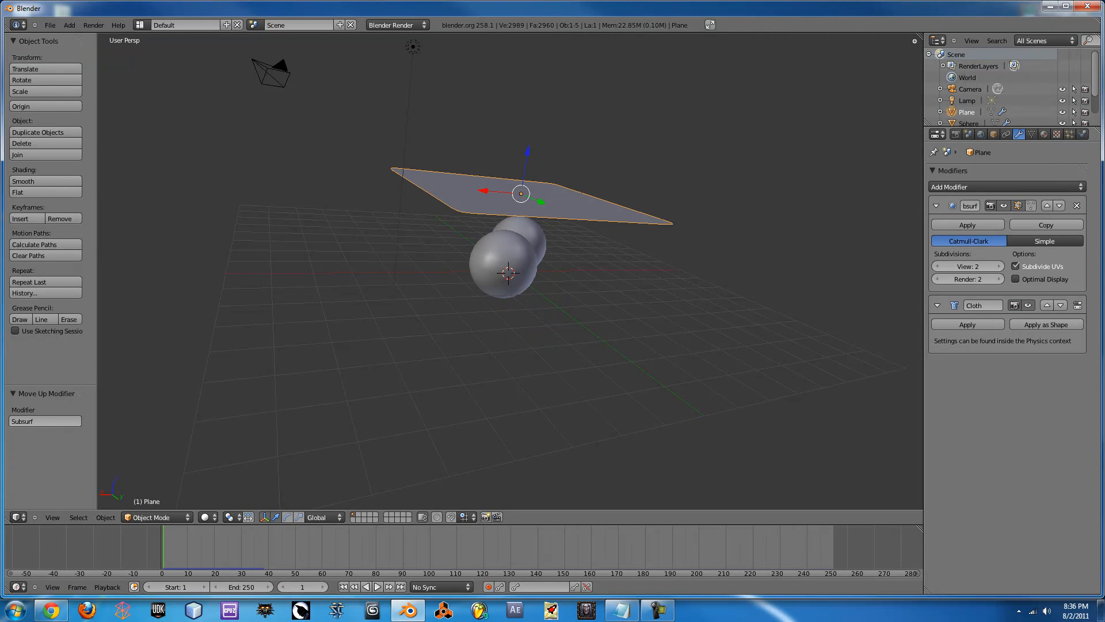
- Try the Silk cloth preset on the plane, switch to Leather and play the simulation
left_click(1082, 135)
left_click(960, 261)
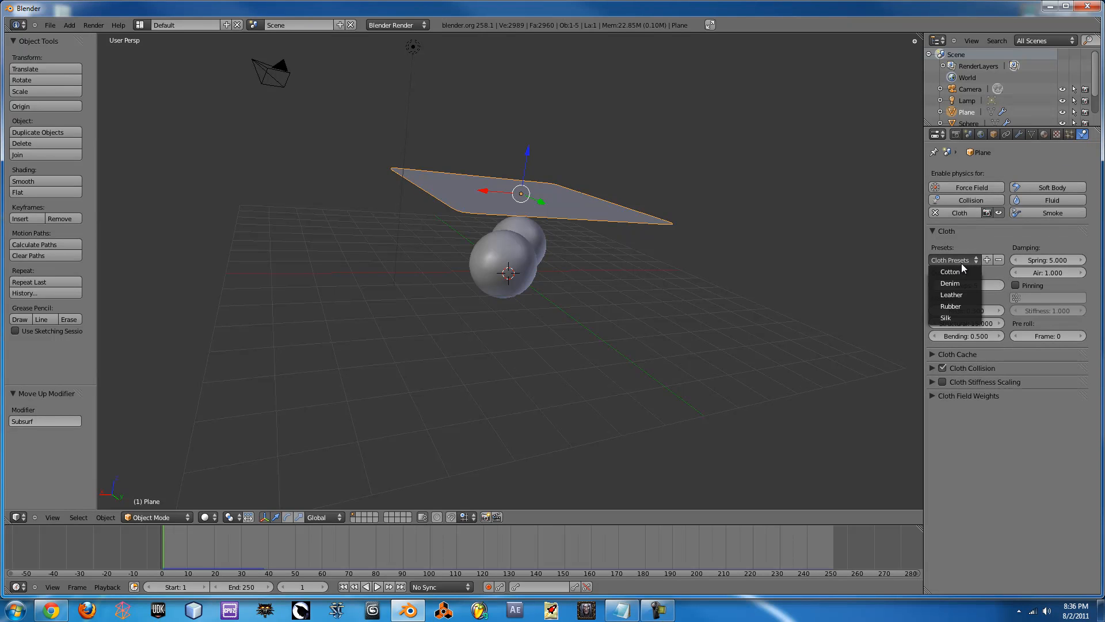
left_click(954, 317)
left_click(958, 260)
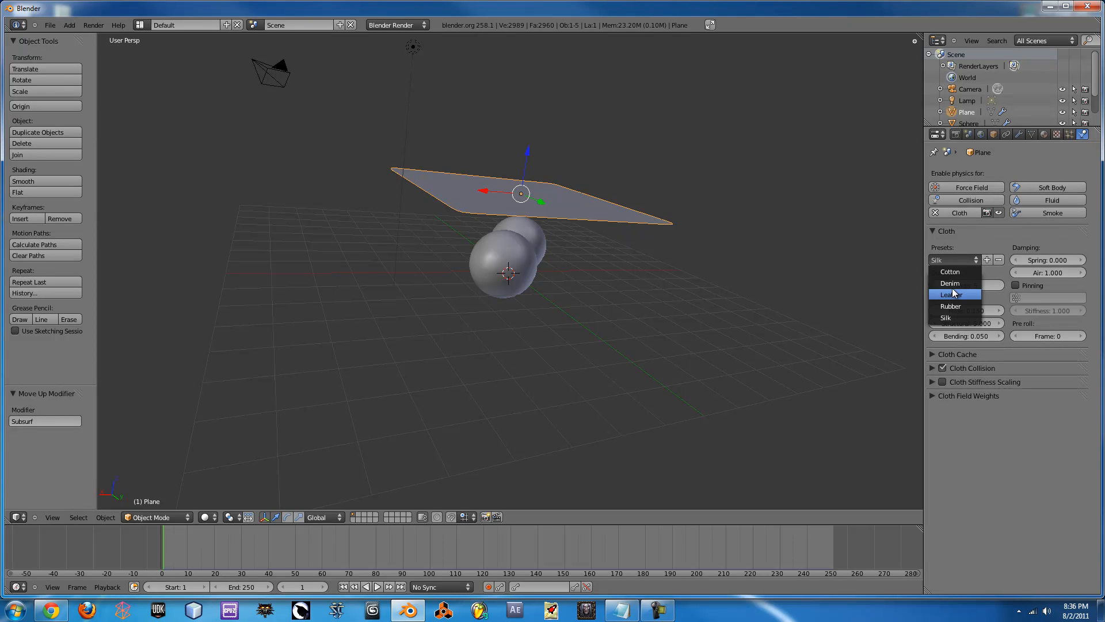
left_click(951, 294)
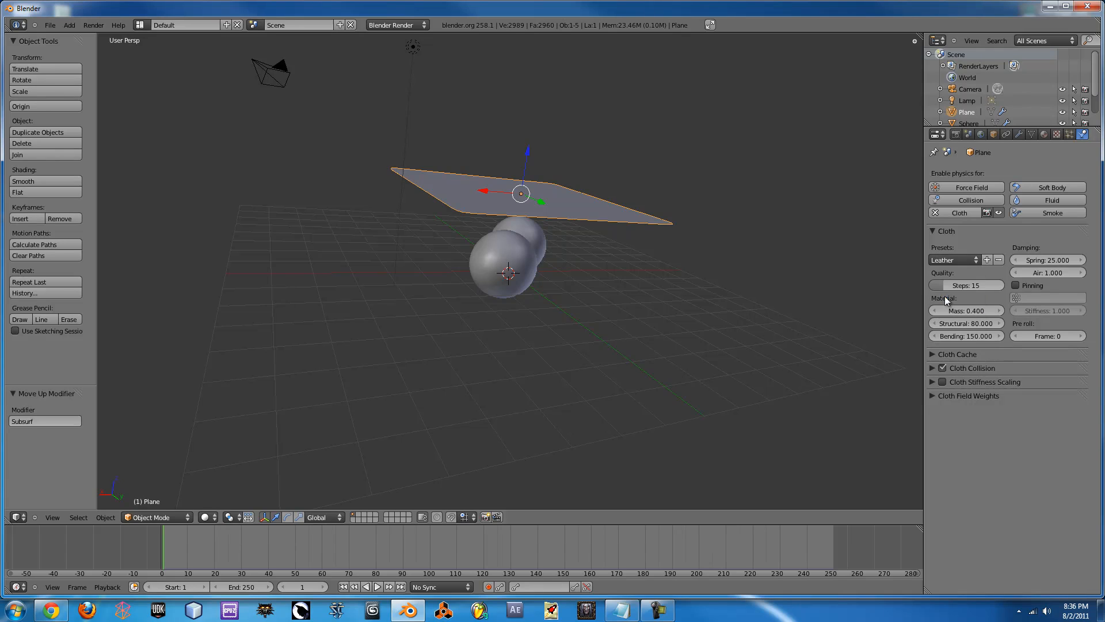
key("alt+a")
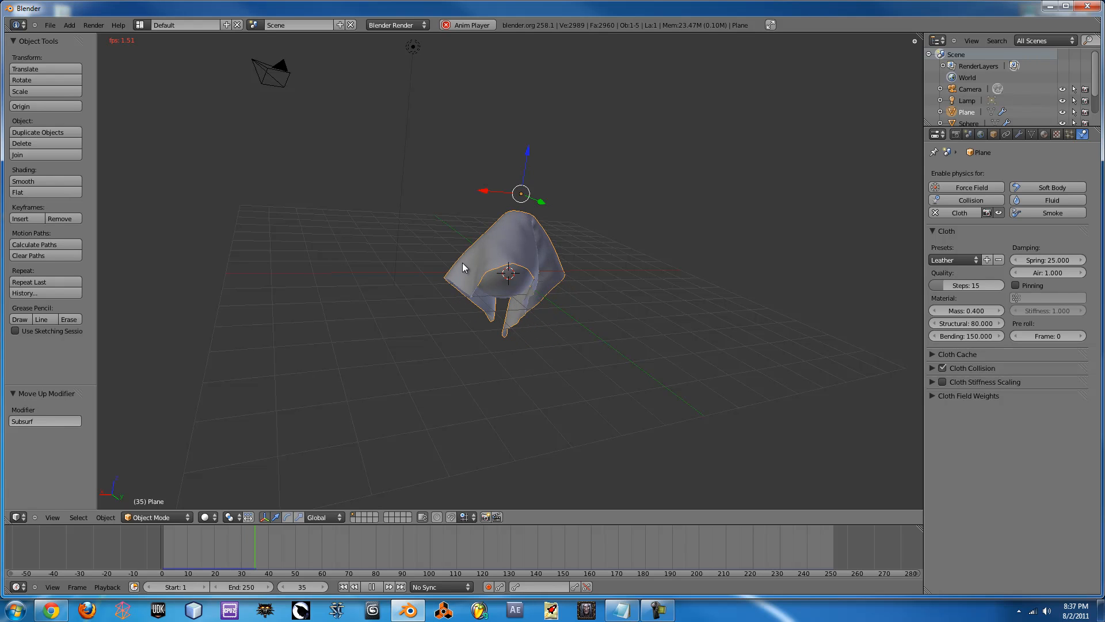
- Stop the playback, try other cloth presets on the plane and settle on the Silk preset
key("Escape")
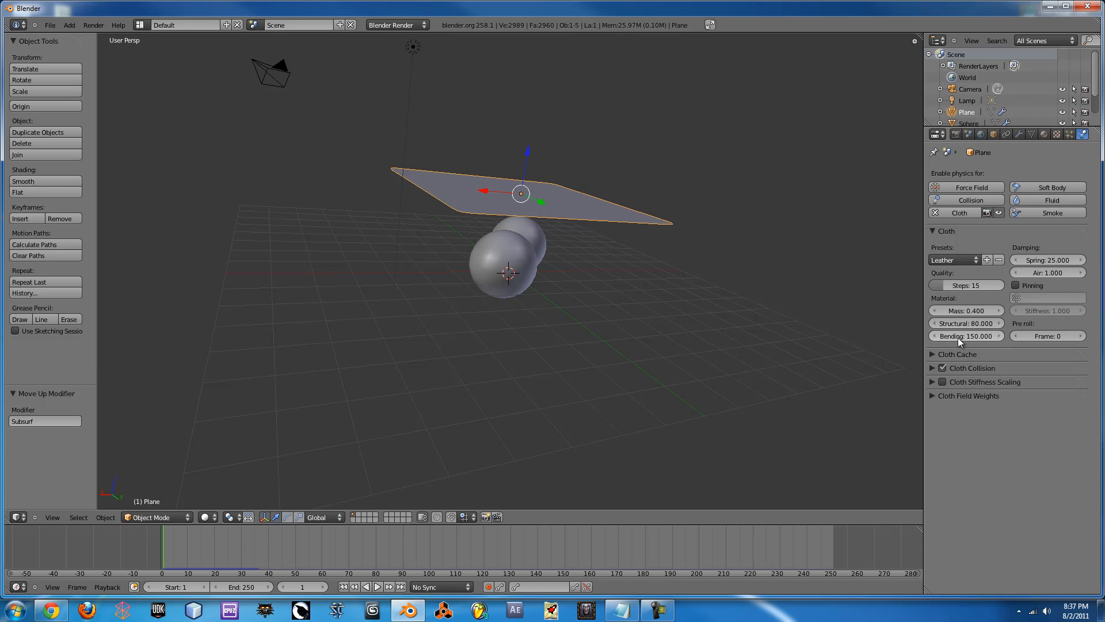
left_click(962, 262)
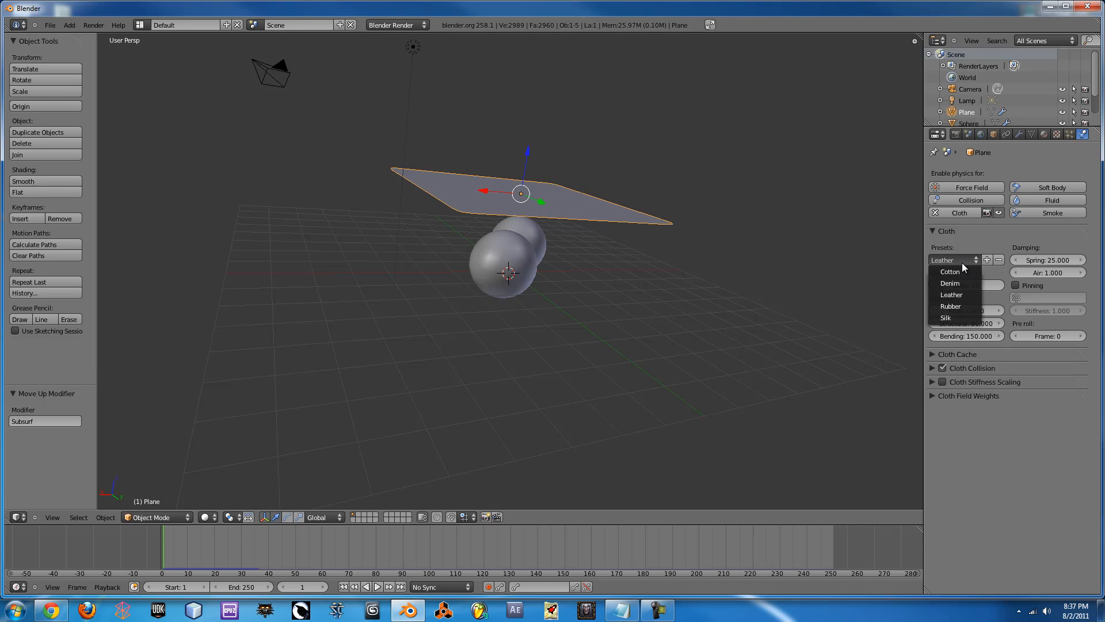
left_click(954, 316)
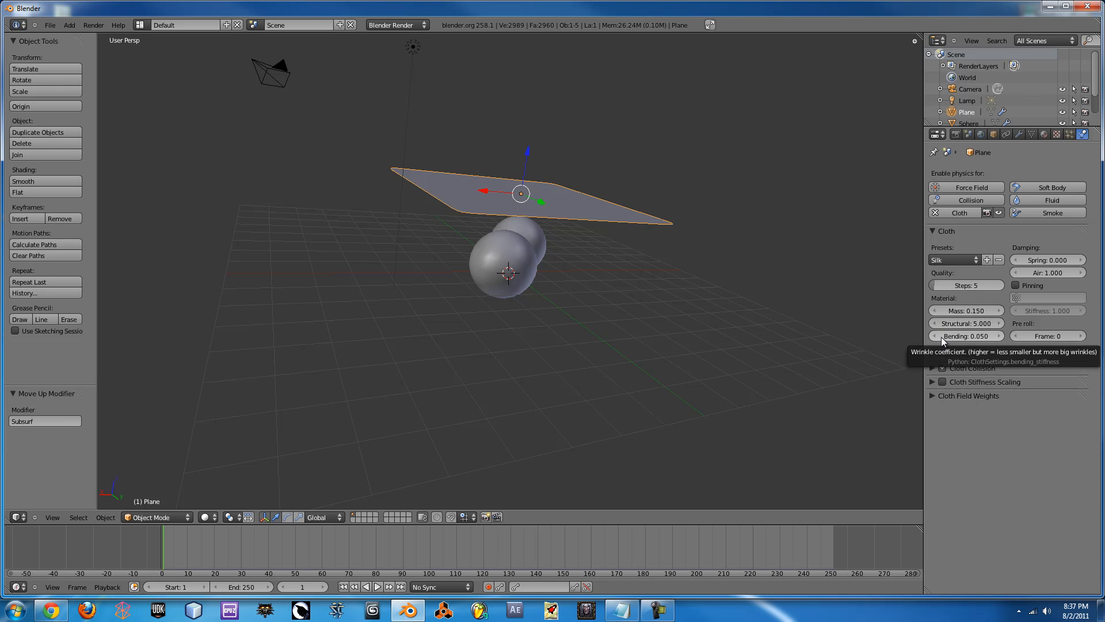
left_click(952, 261)
left_click(950, 280)
left_click(952, 260)
left_click(950, 271)
left_click(953, 260)
left_click(938, 320)
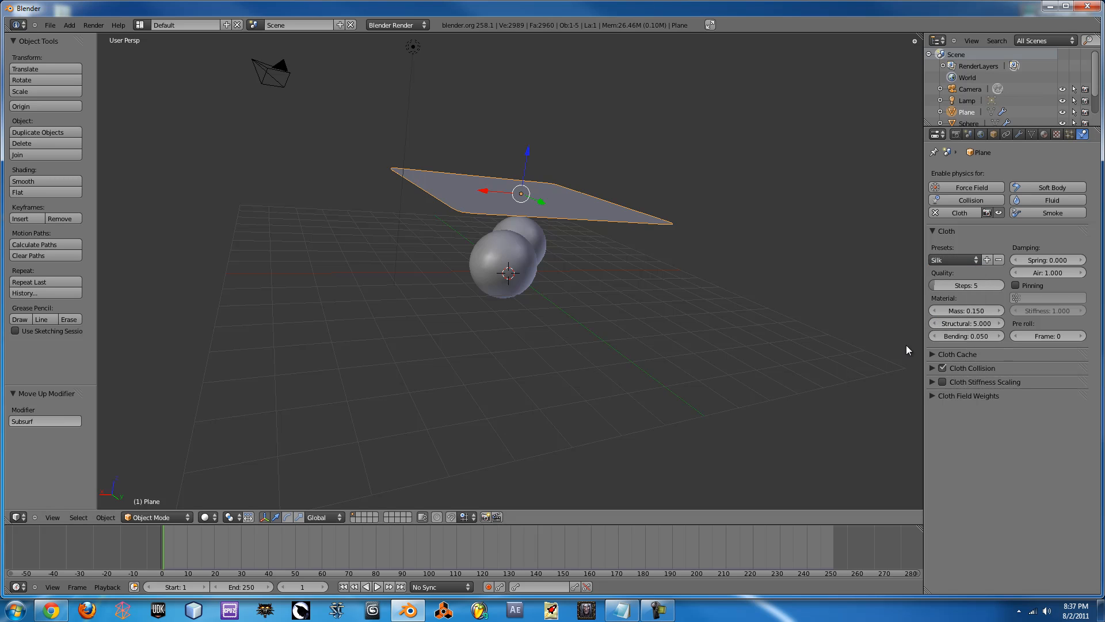
- Enable Self Collision in the plane's cloth collision settings and play the simulation to check the drape
left_click(928, 354)
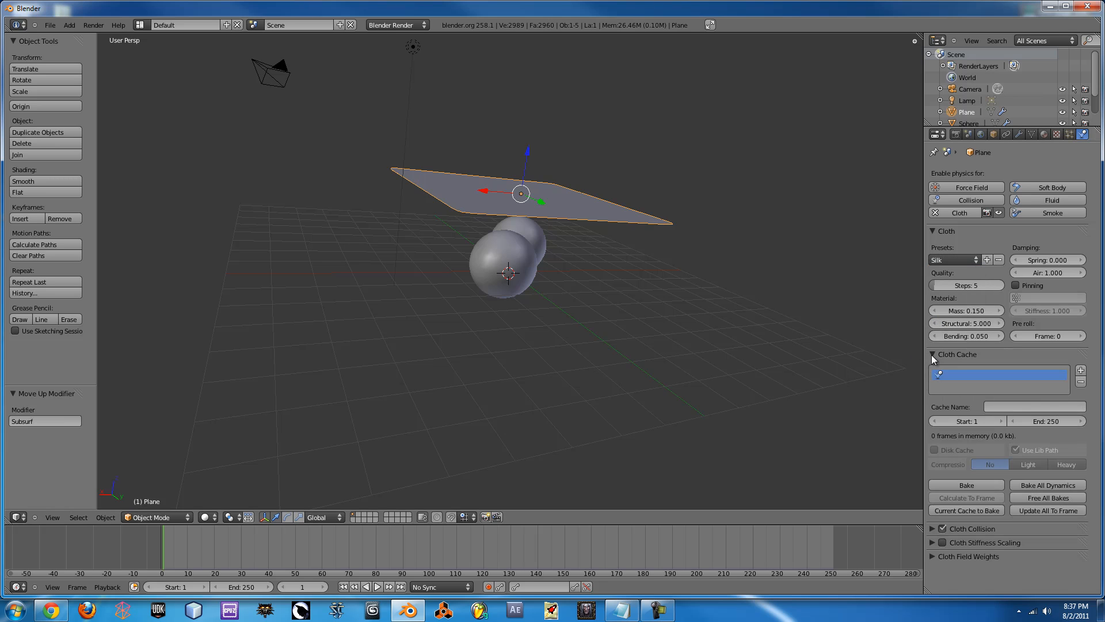
left_click(931, 354)
left_click(931, 369)
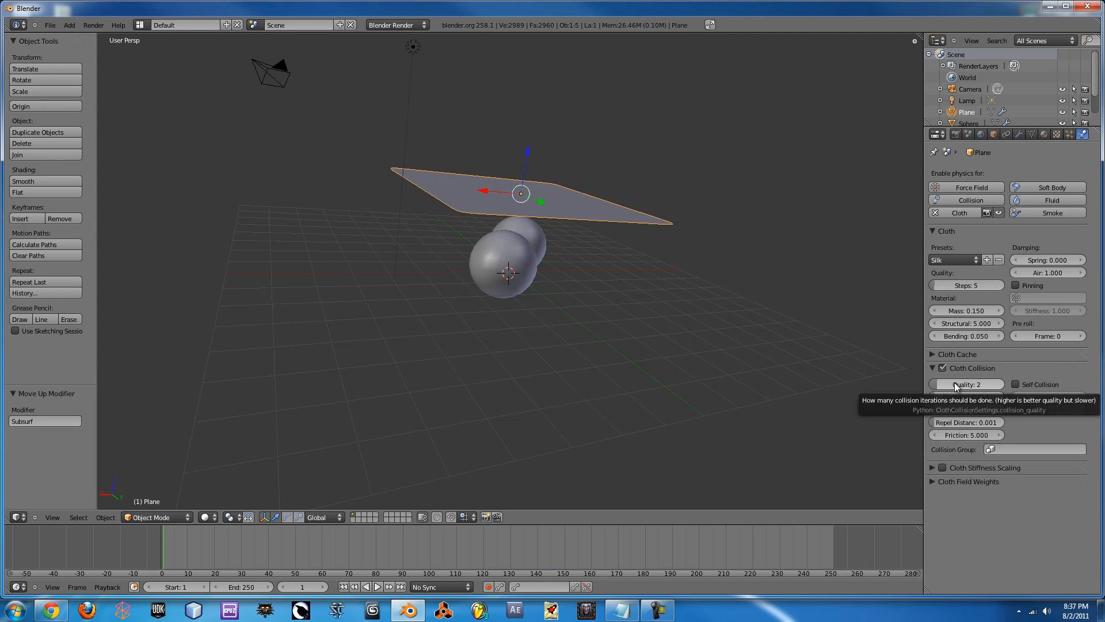
left_click(1016, 384)
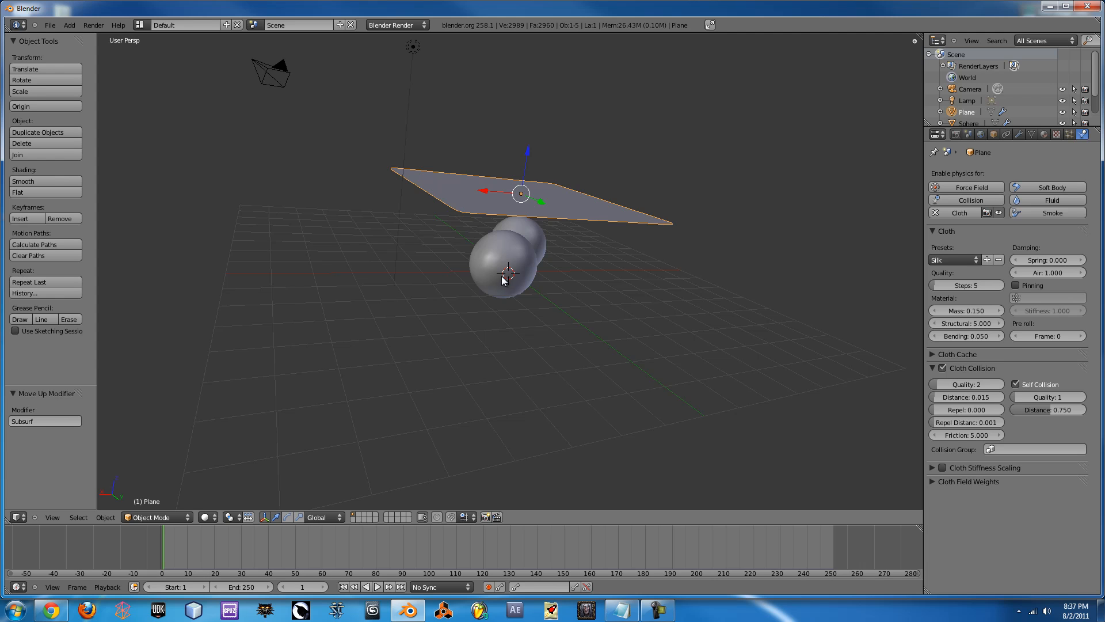
key("alt+a")
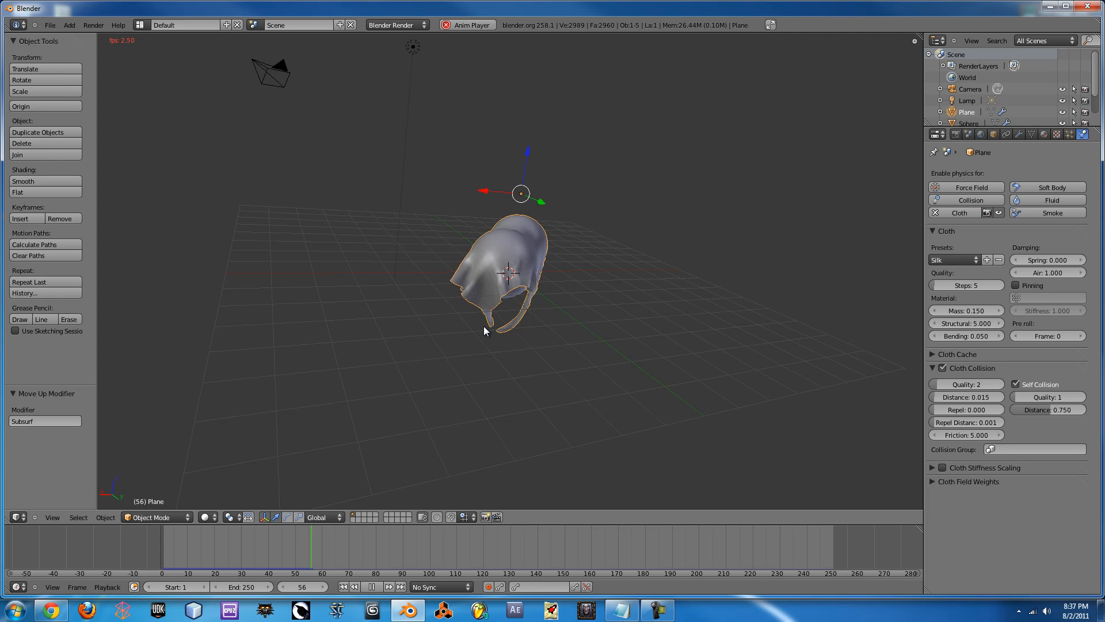
key("Escape")
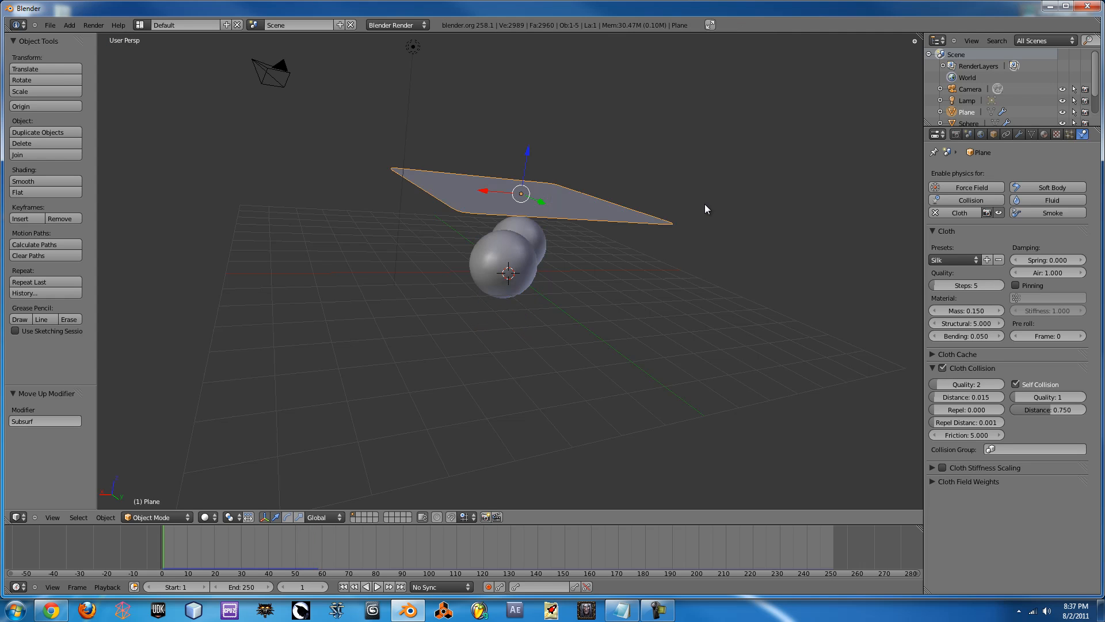
- Add a new material to the plane with a yellow-green diffuse color and a diffuse intensity of 1.0
left_click(1043, 134)
left_click(977, 211)
left_click(966, 351)
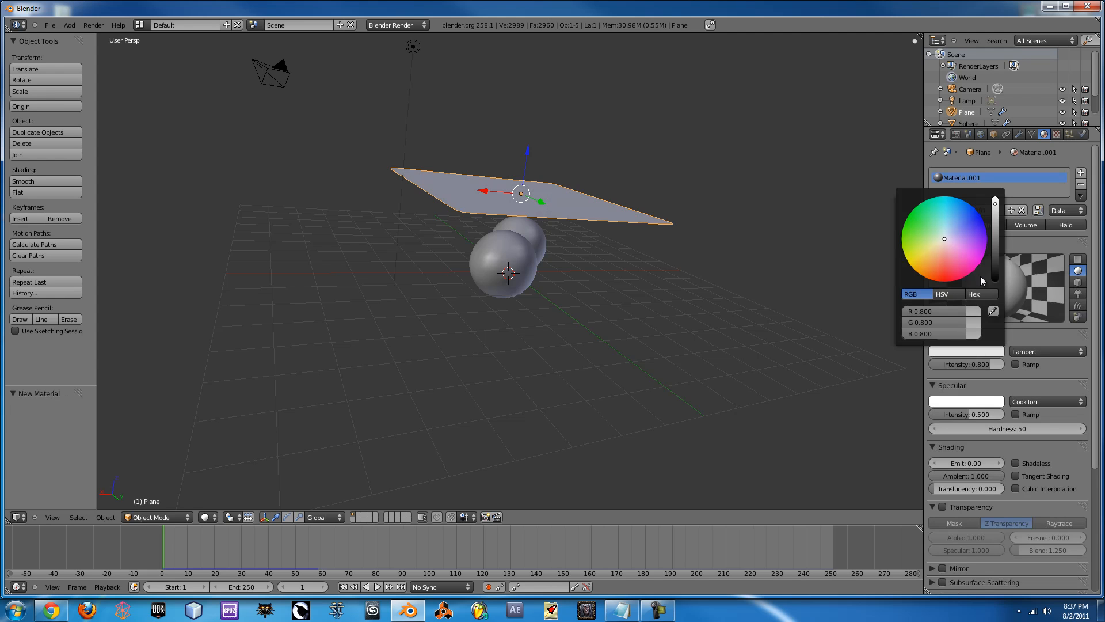
left_click(936, 282)
left_click_drag(919, 280, 893, 246)
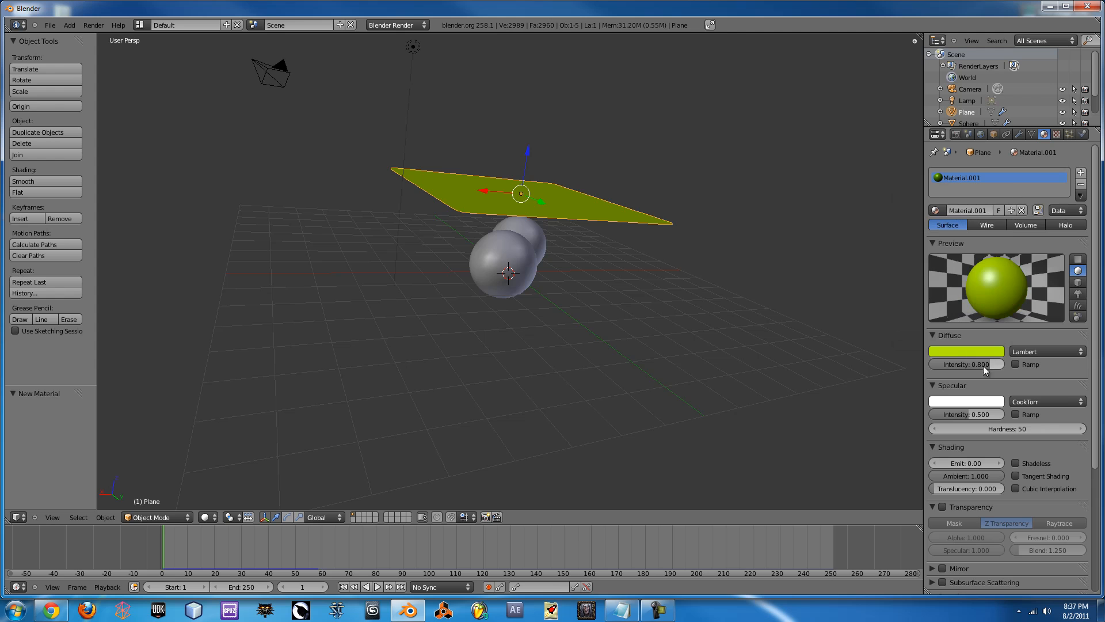
left_click_drag(993, 364, 1004, 379)
- Play the simulation and examine the colored cloth draping over the spheres from several angles
middle_click_drag(456, 149, 486, 242)
key("alt+a")
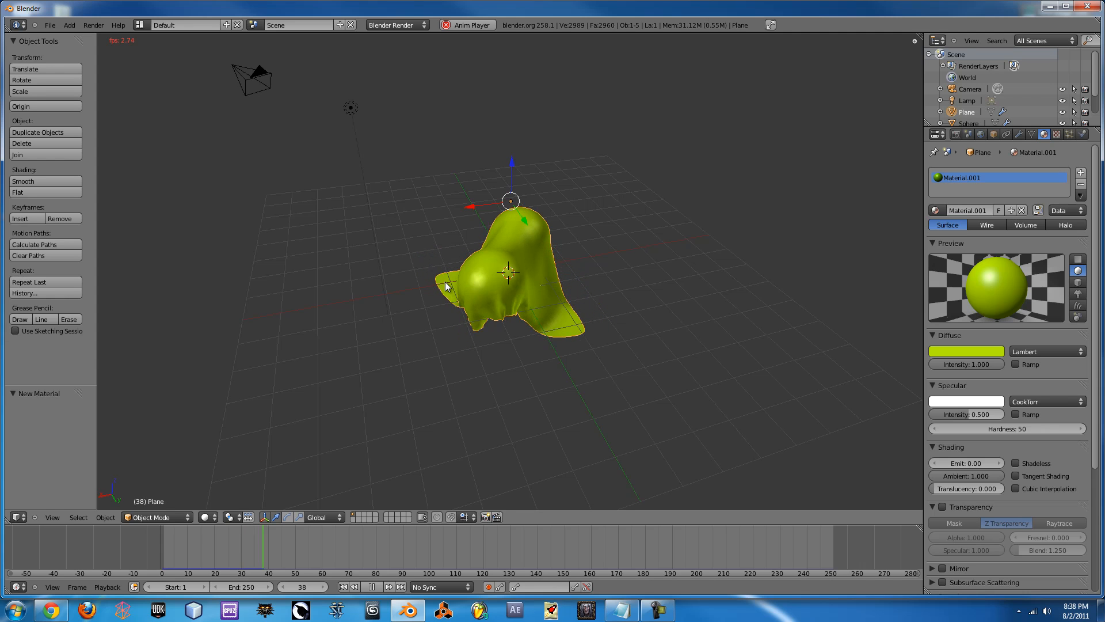
middle_click_drag(537, 274, 607, 233)
middle_click_drag(675, 207, 580, 254)
key("Escape")
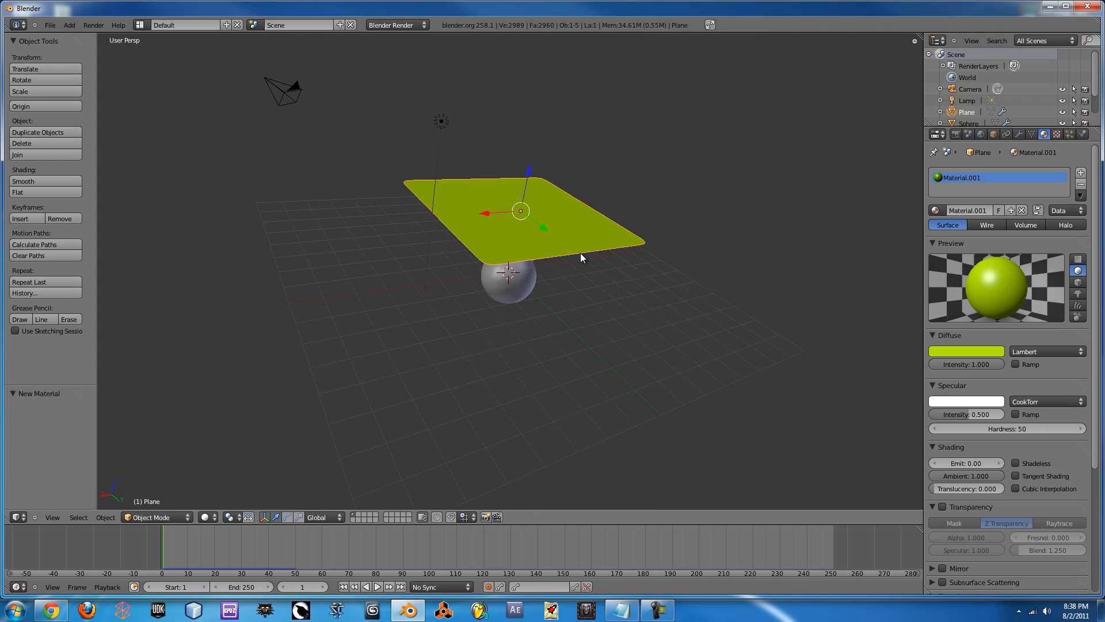
- Try a Subdivision Surface view level of 0 on the plane and play the cloth simulation
left_click(1082, 136)
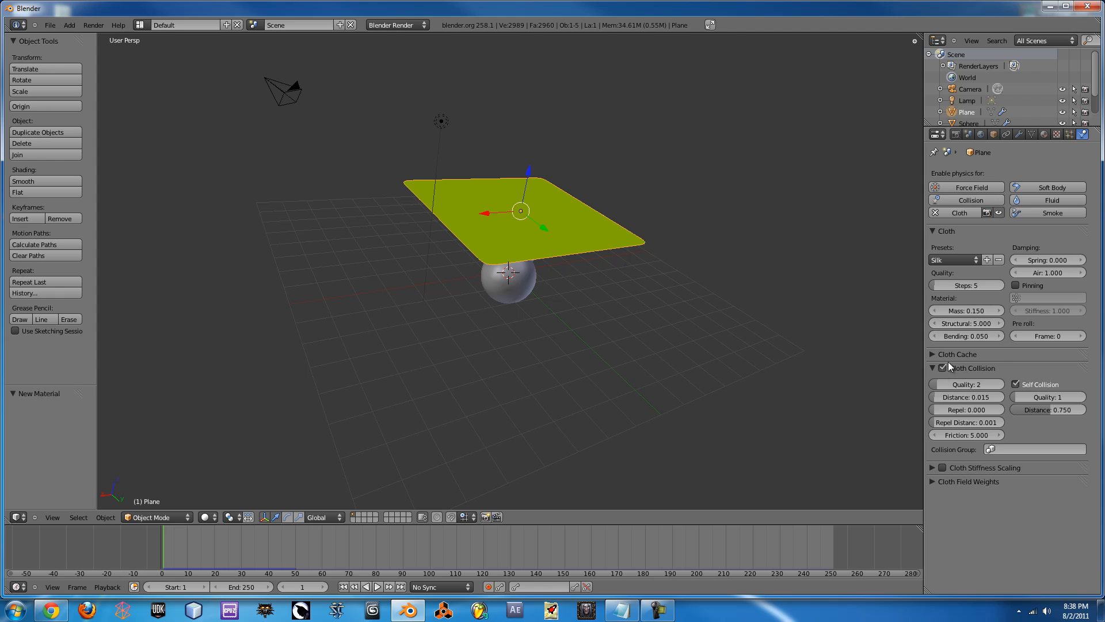
left_click(1019, 134)
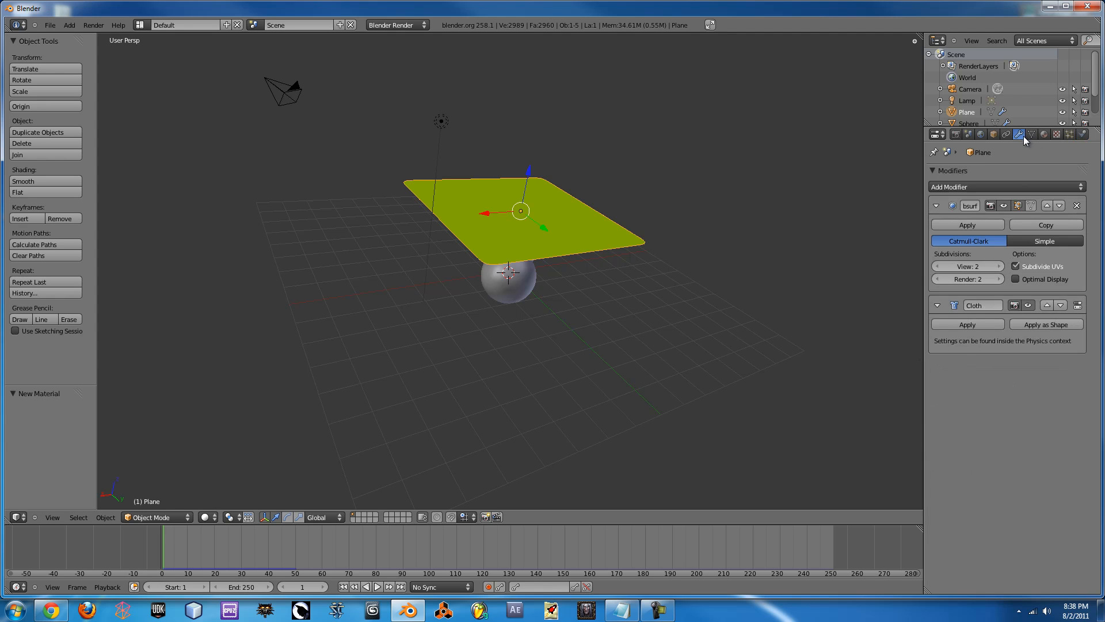
left_click(936, 267)
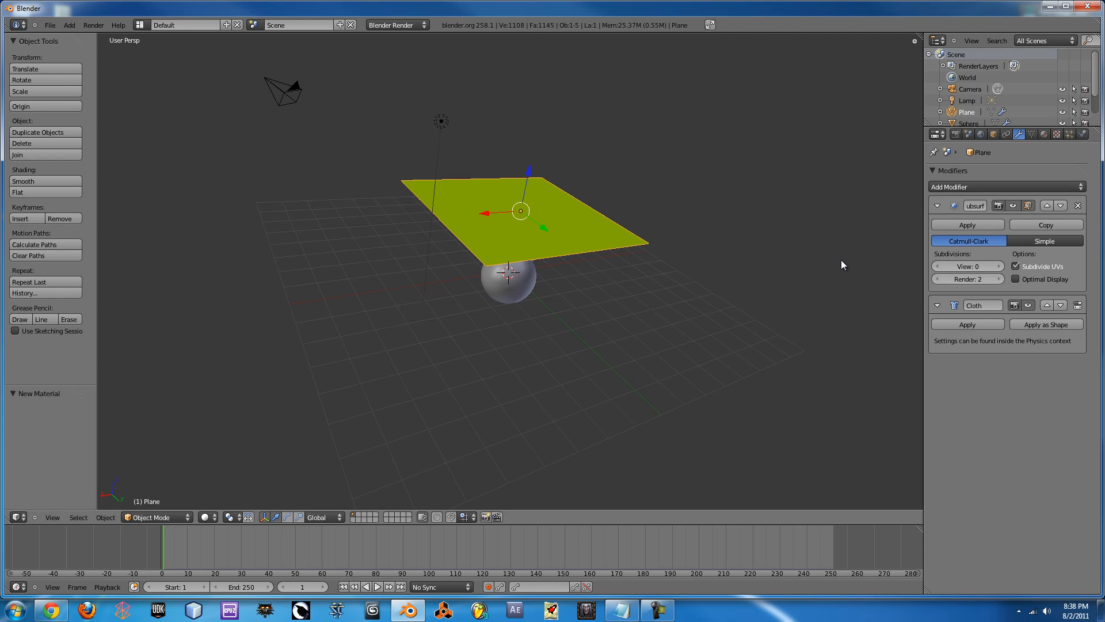
key("alt+a")
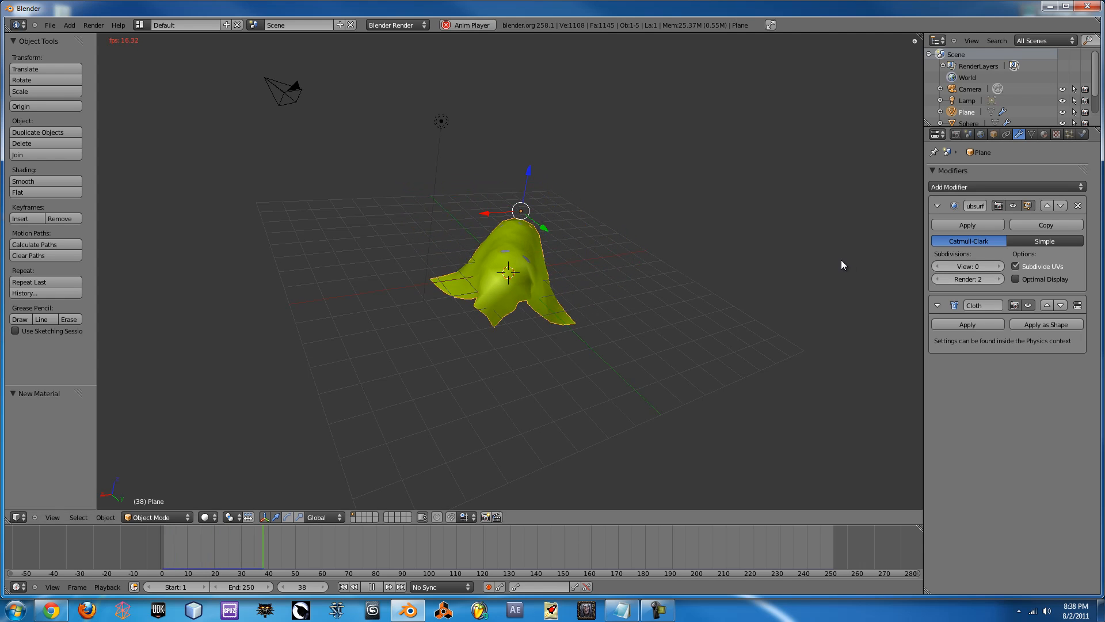
key("Escape")
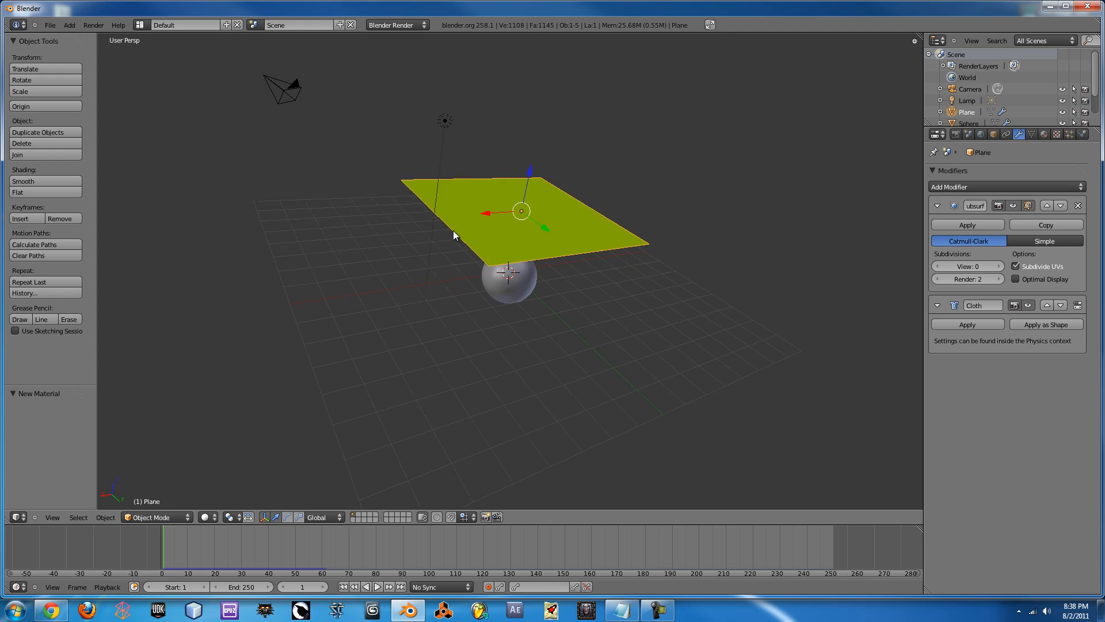
- Set the plane's Subdivision Surface view level to 1
middle_click_drag(453, 231, 502, 253)
left_click(999, 266)
middle_click_drag(897, 260, 644, 240)
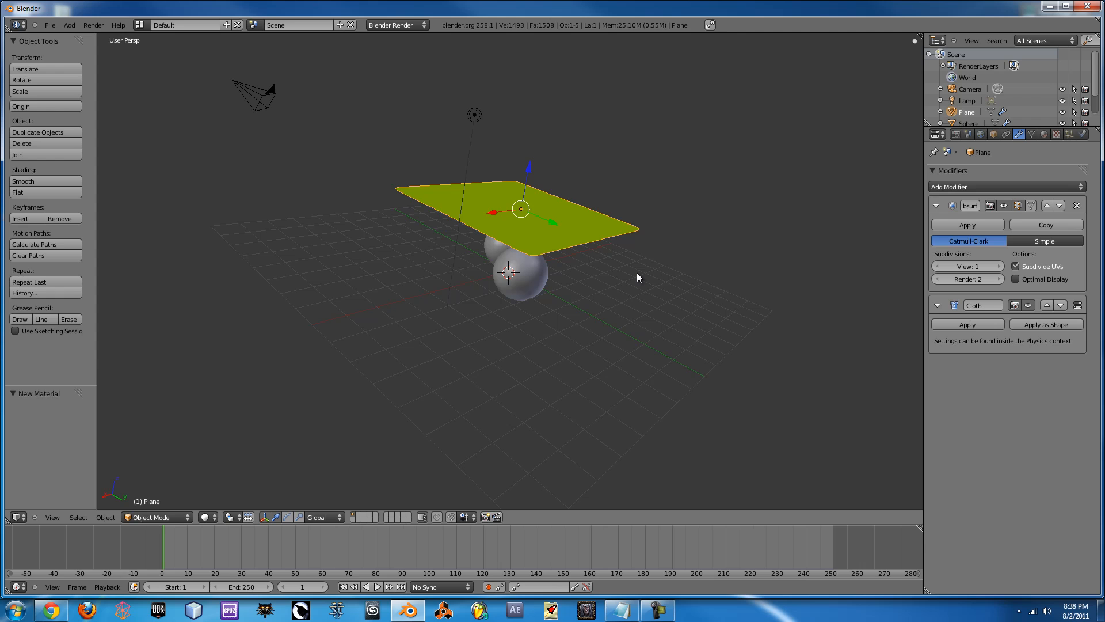
- Place the 3D cursor on the grid beside the spheres and add a Wind force field there
key("space")
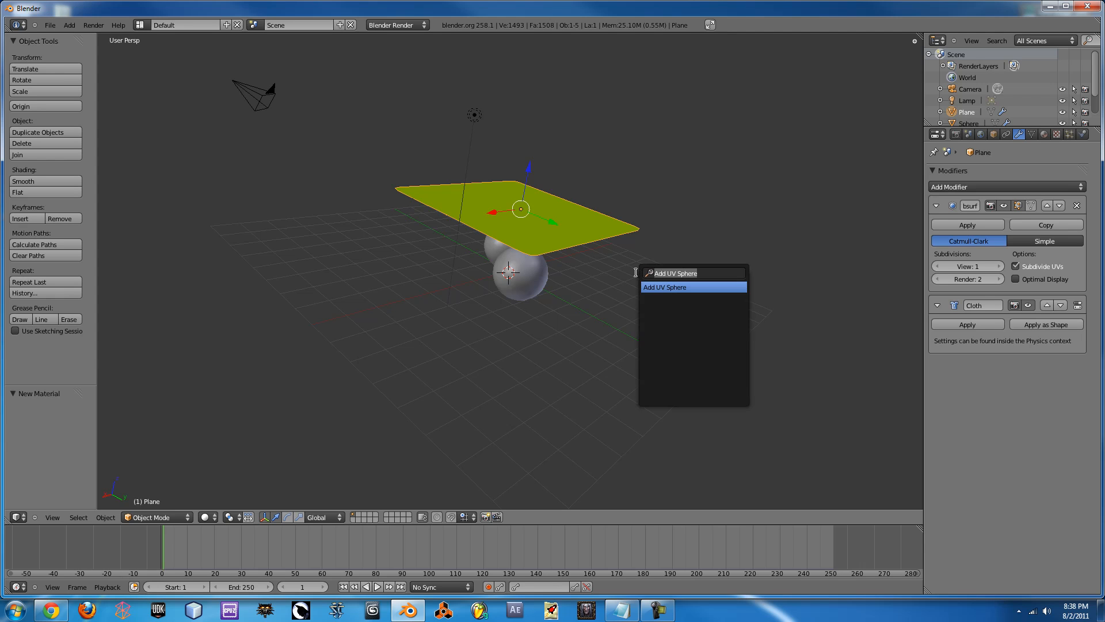
key("BackSpace")
left_click(587, 303)
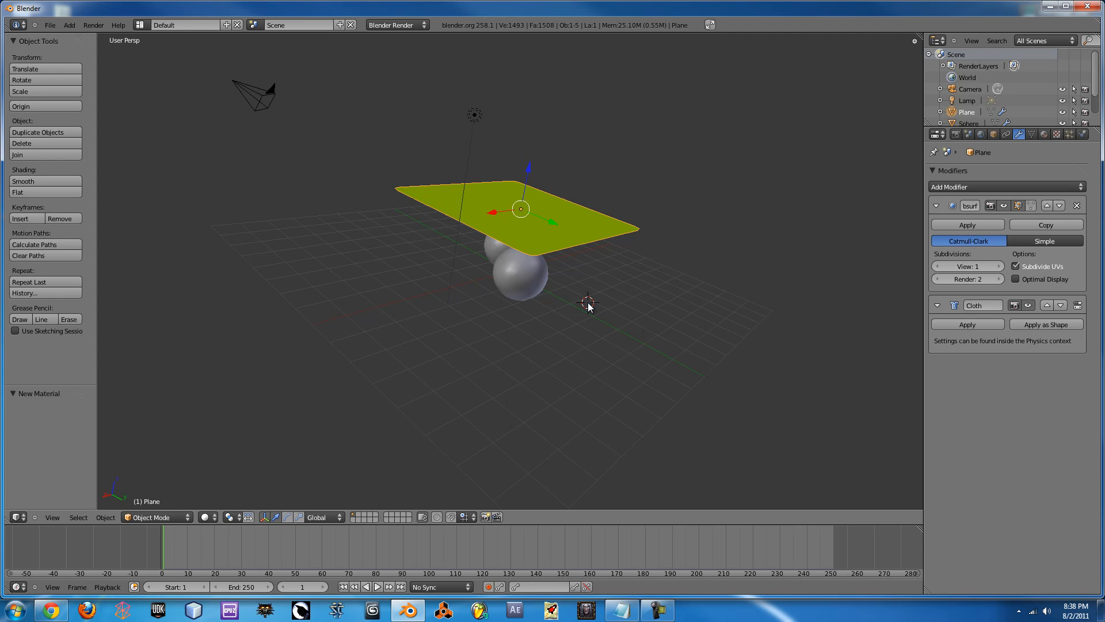
key("shift+a")
mouse_move(566, 431)
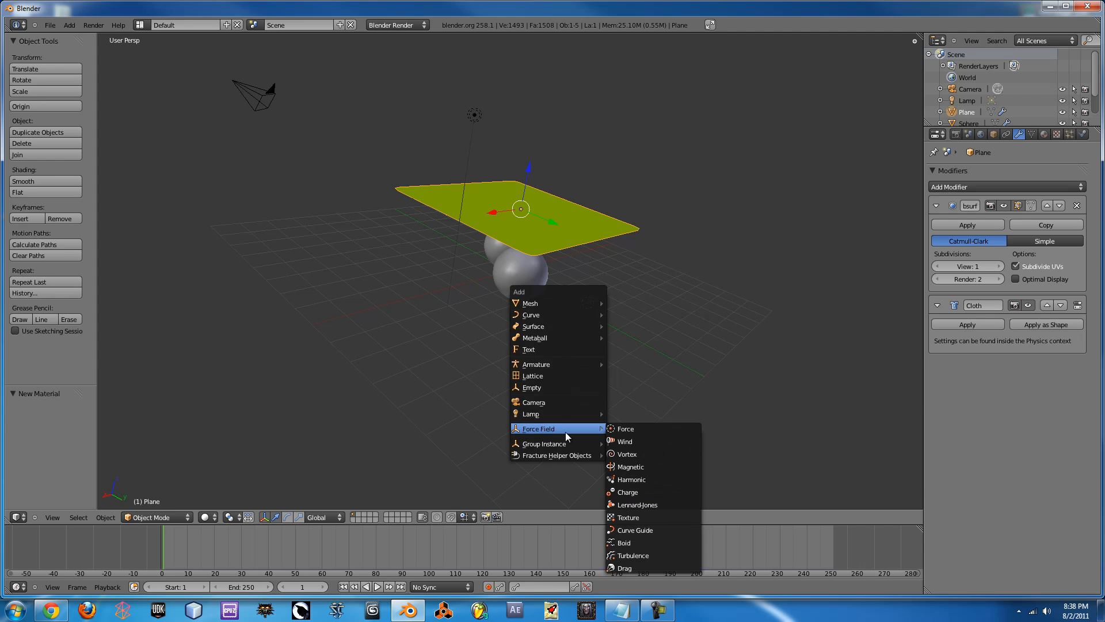
left_click(633, 441)
- Move the wind field closer to the spheres, to about X -1.222, Y 1.620, Z -0.599
left_click_drag(615, 326, 594, 316)
middle_click_drag(582, 294, 545, 254)
left_click_drag(530, 294, 519, 296)
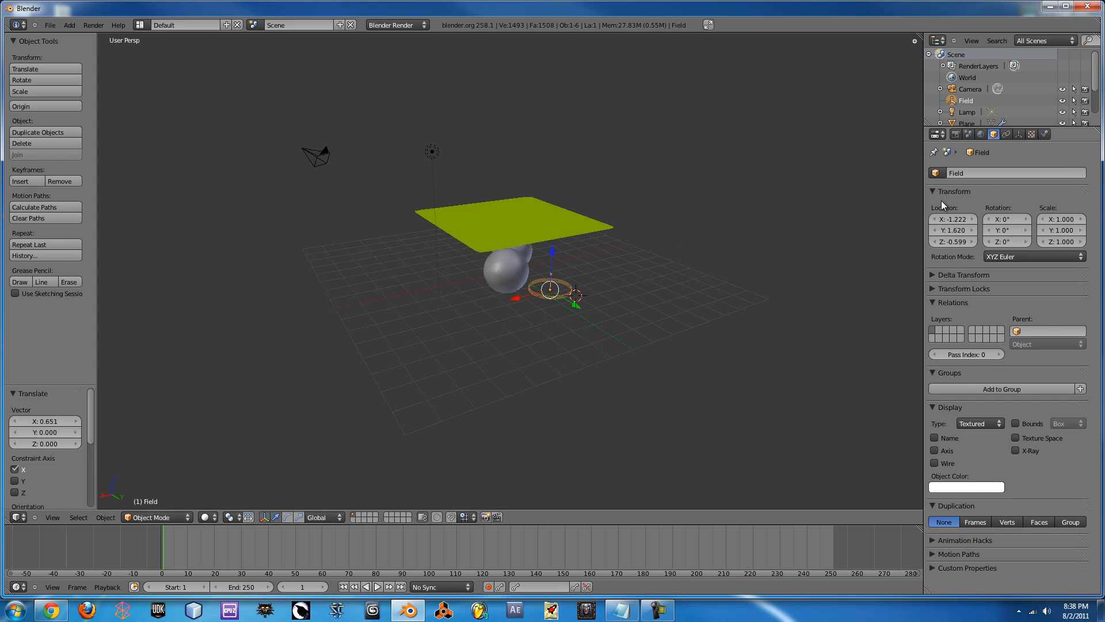
- Set the wind field's strength to about 114.7 and its noise to about 6.16, and play the simulation
left_click(1041, 135)
left_click_drag(967, 254, 1031, 255)
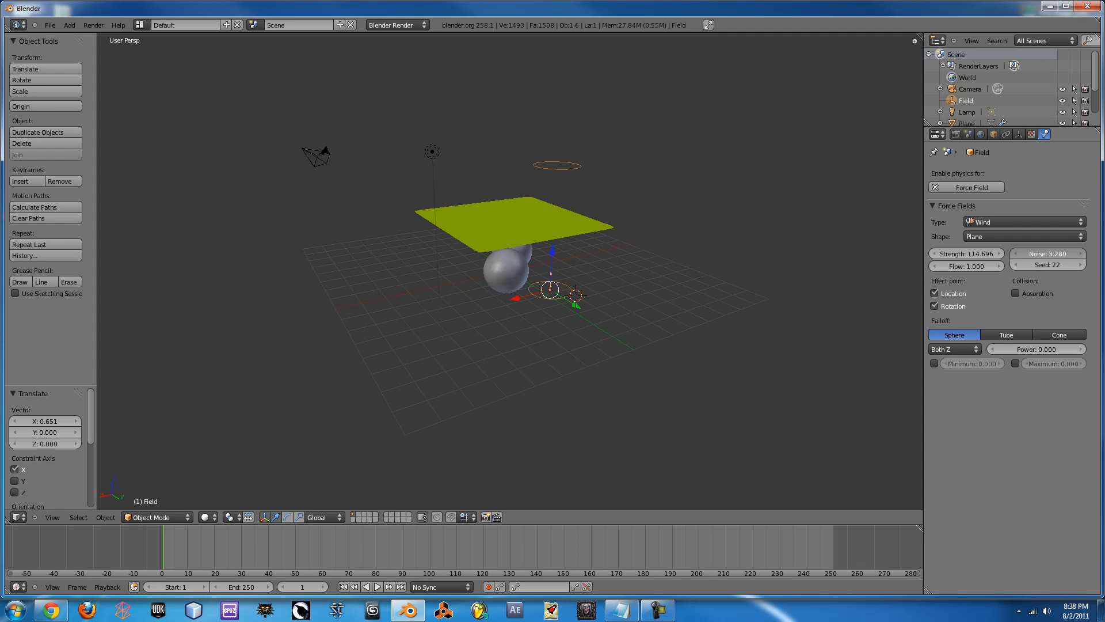
left_click_drag(1047, 253, 1056, 254)
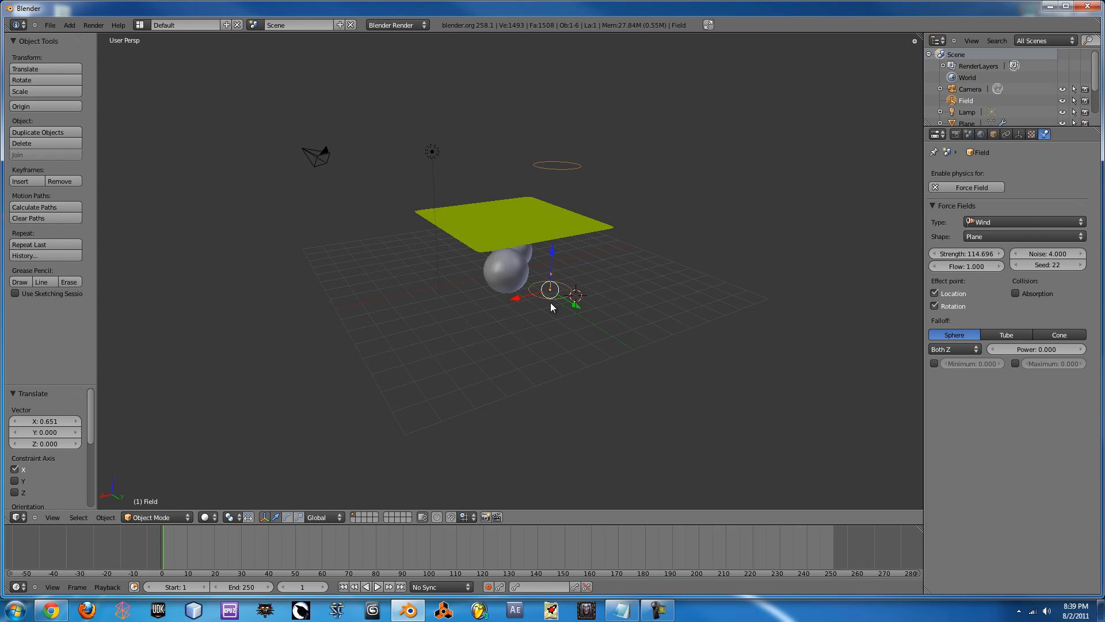
left_click_drag(1050, 254, 1102, 258)
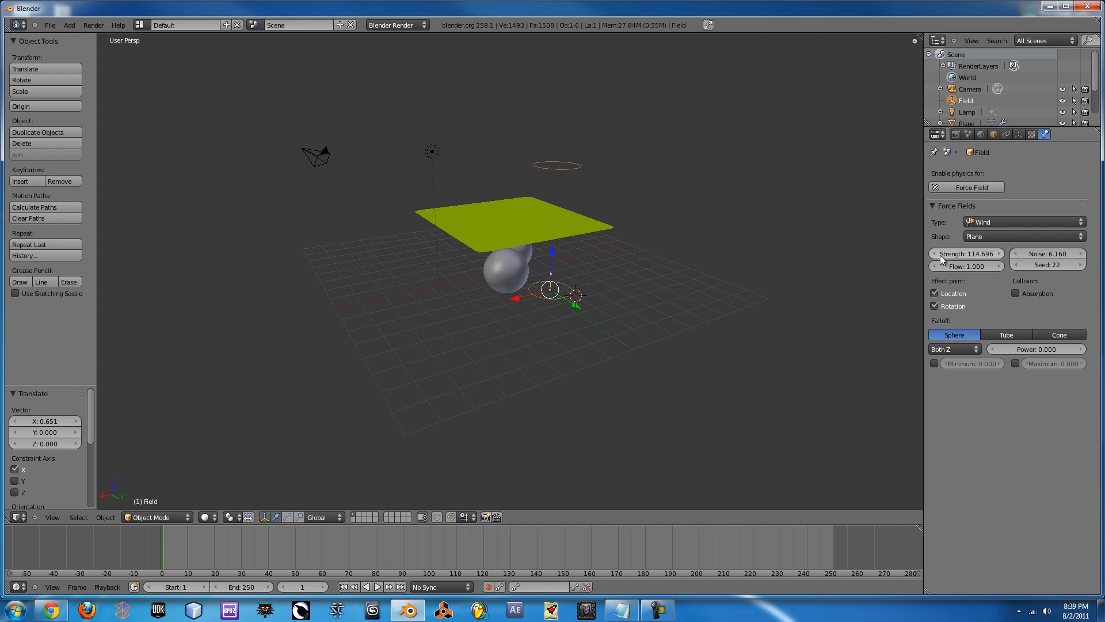
key("alt+a")
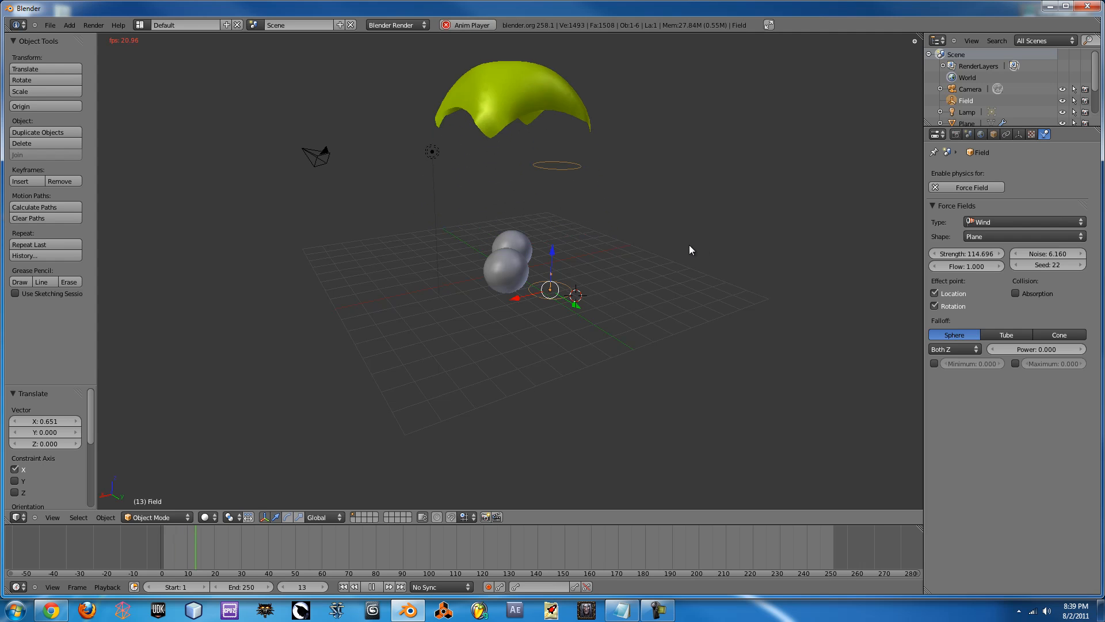
key("Escape")
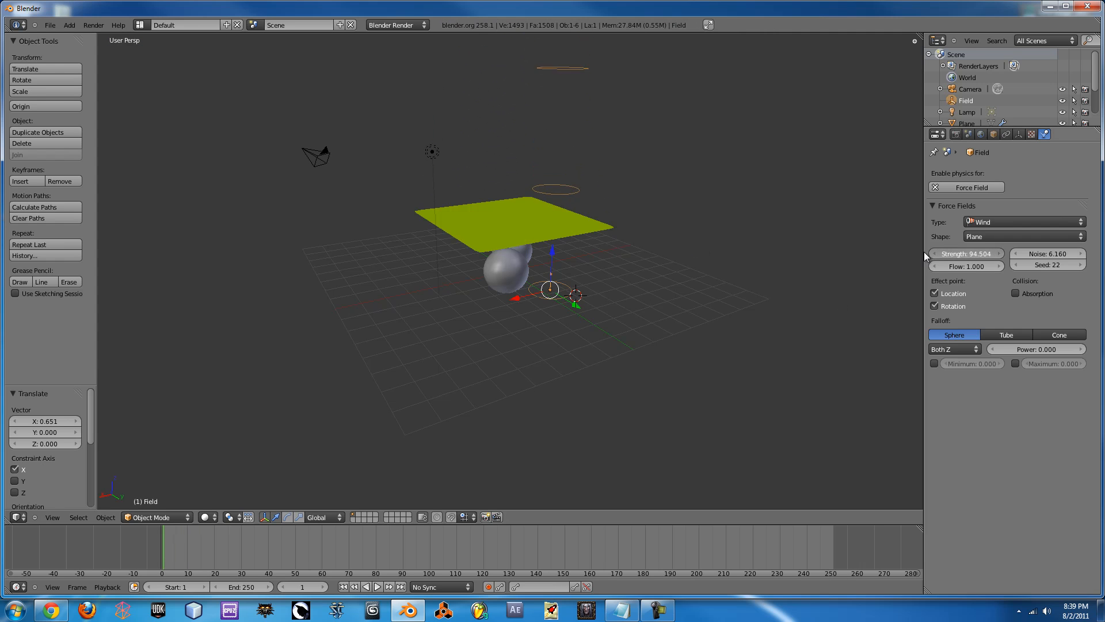
- Try wind strengths of about 21 and about 5.5, playing the simulation with each value
left_click_drag(882, 253, 808, 251)
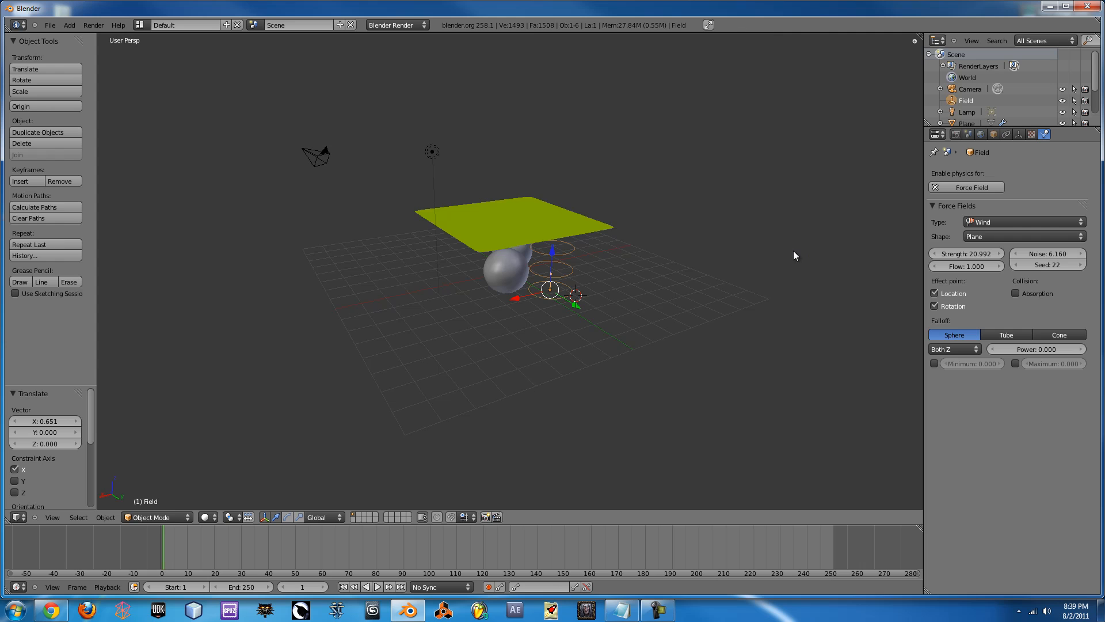
key("alt+a")
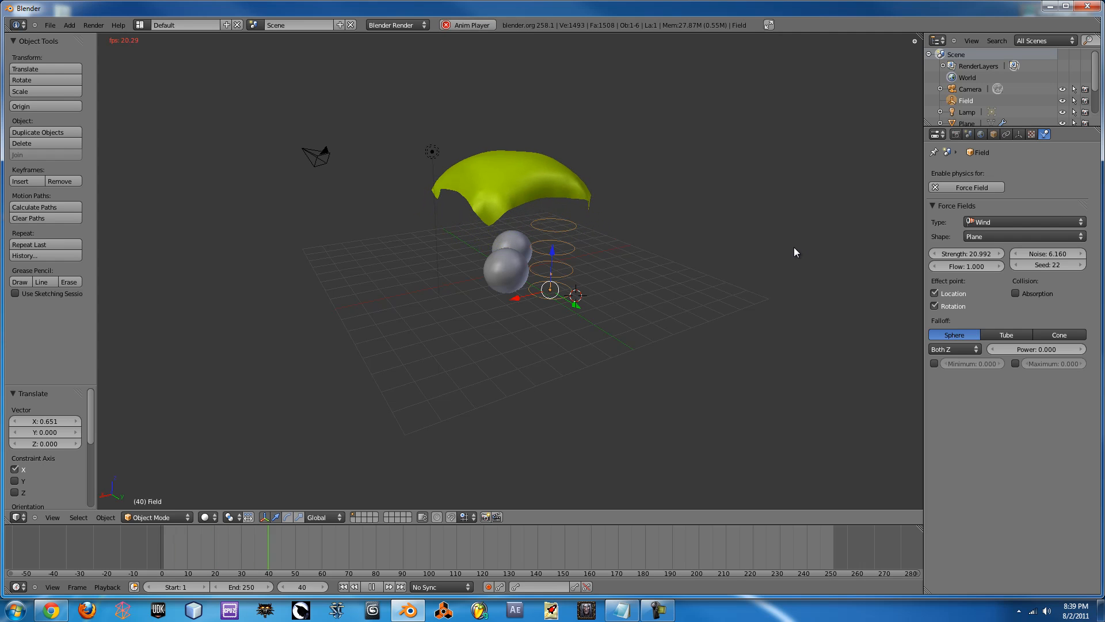
key("Escape")
left_click_drag(947, 255, 945, 254)
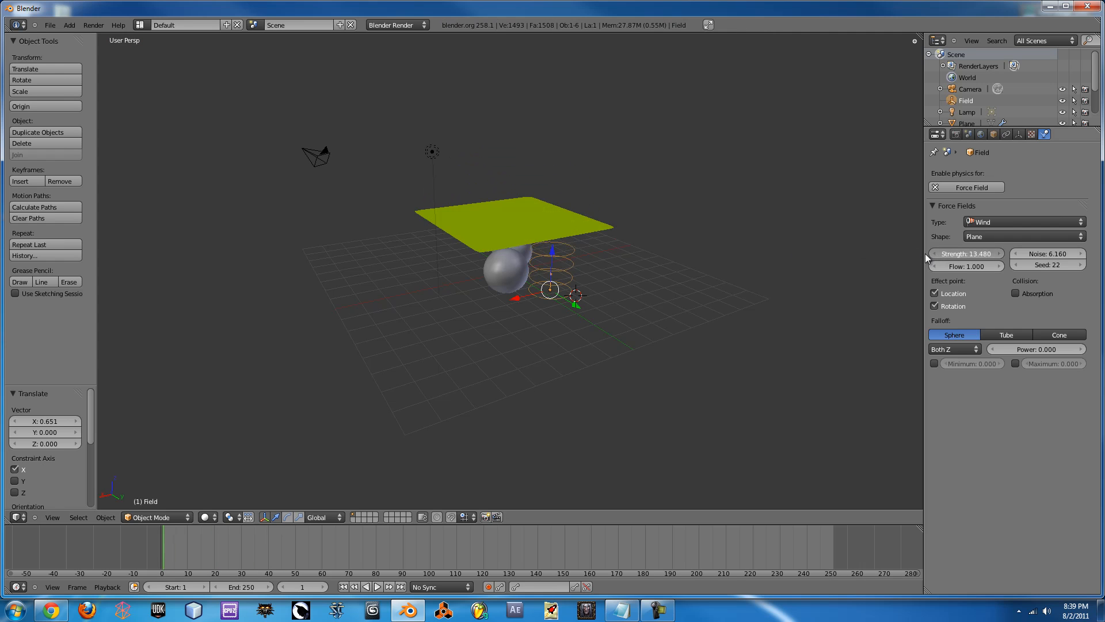
key("alt+a")
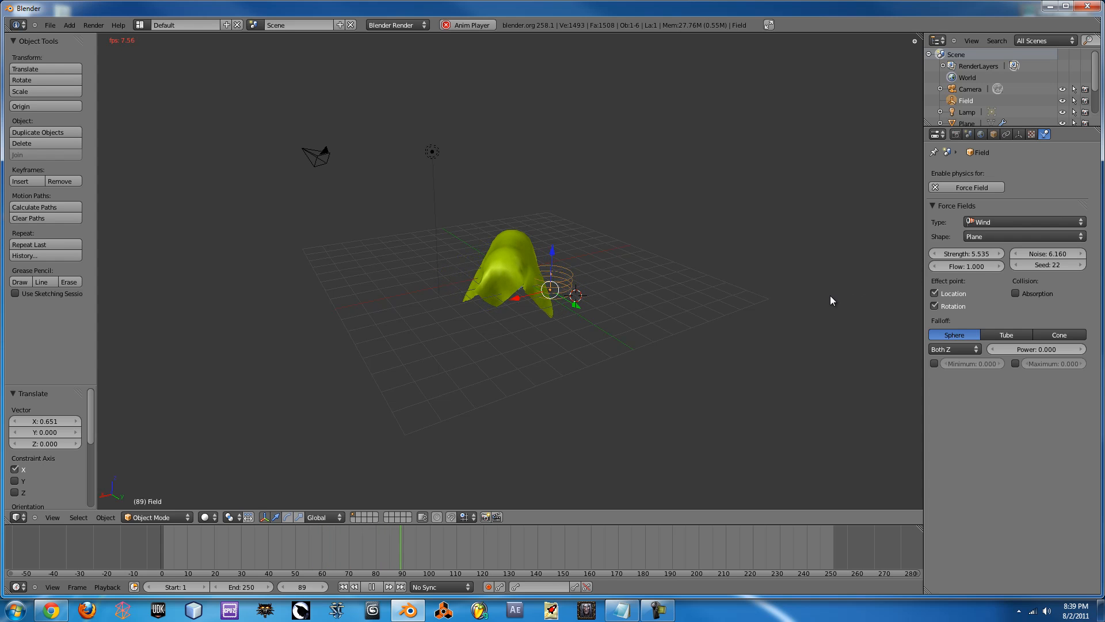
key("Escape")
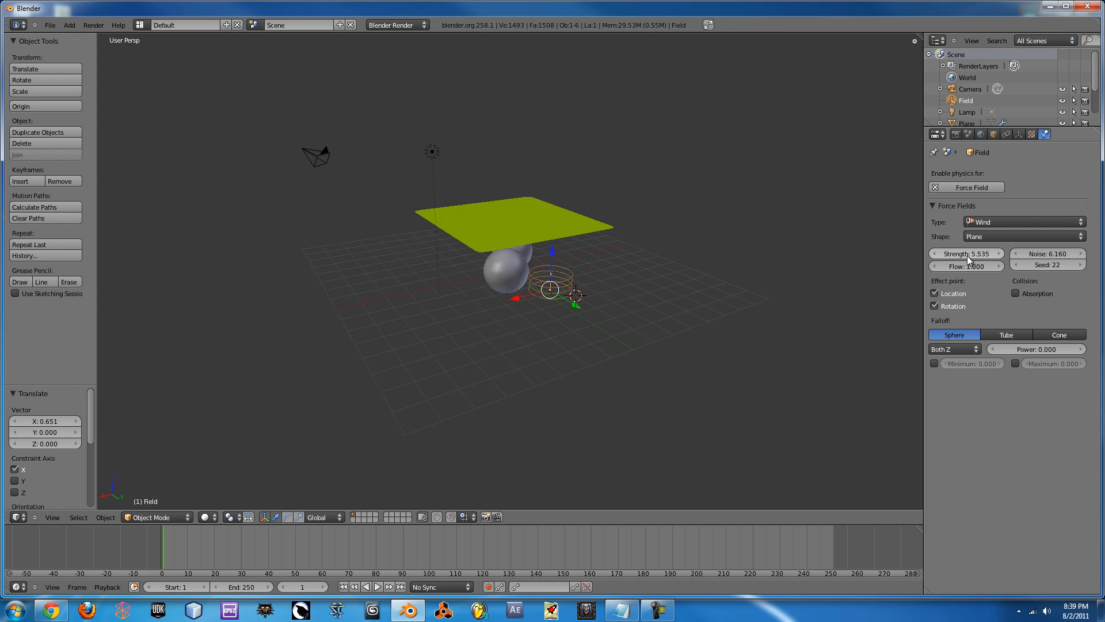
- Set the wind strength to about 10.7 and play the simulation to check the cloth's motion
left_click_drag(983, 258, 990, 258)
key("alt+a")
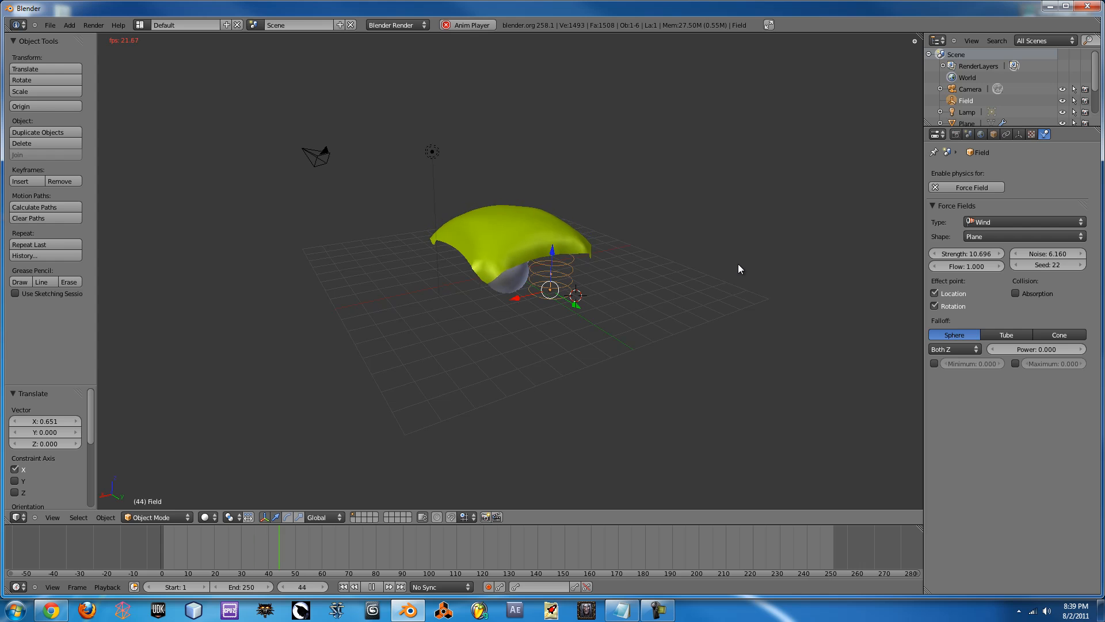
mouse_move(590, 193)
middle_mouse_down()
mouse_move(529, 311)
mouse_move(540, 396)
mouse_move(571, 314)
mouse_move(599, 138)
mouse_move(570, 187)
mouse_move(578, 177)
middle_mouse_up()
key("Escape")
scroll(523, 255, "up", 3)
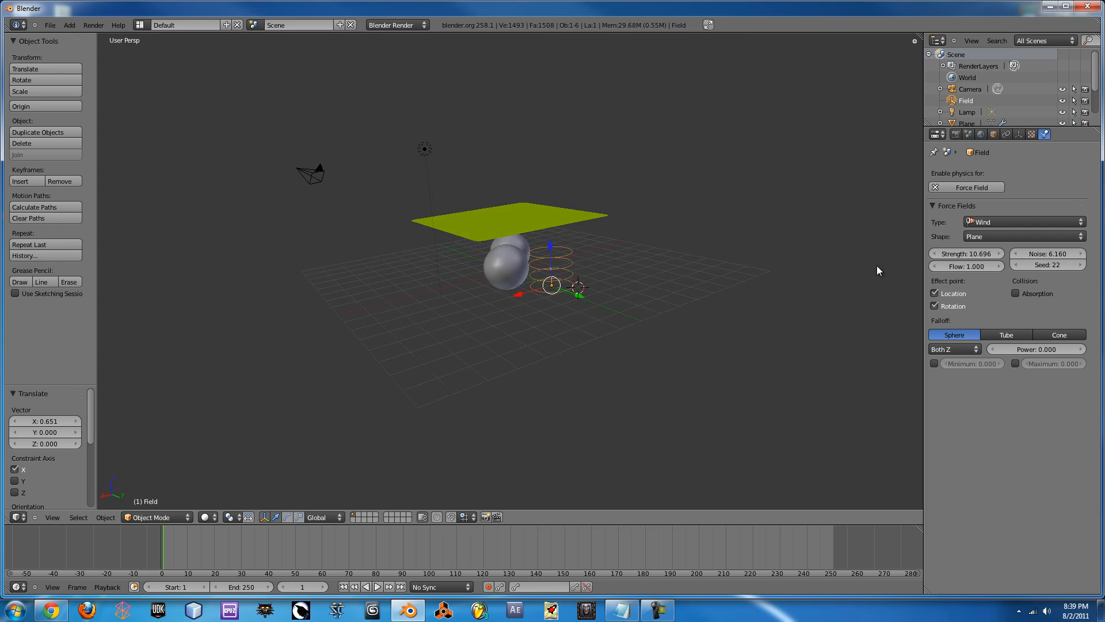
- Increase the wind field's strength, and select the two corner vertices along one side of the plane in Edit Mode
left_click_drag(987, 255, 1024, 253)
right_click(498, 213)
middle_click_drag(461, 222, 496, 308)
key("Tab")
middle_click_drag(358, 214, 395, 188)
right_click(442, 253)
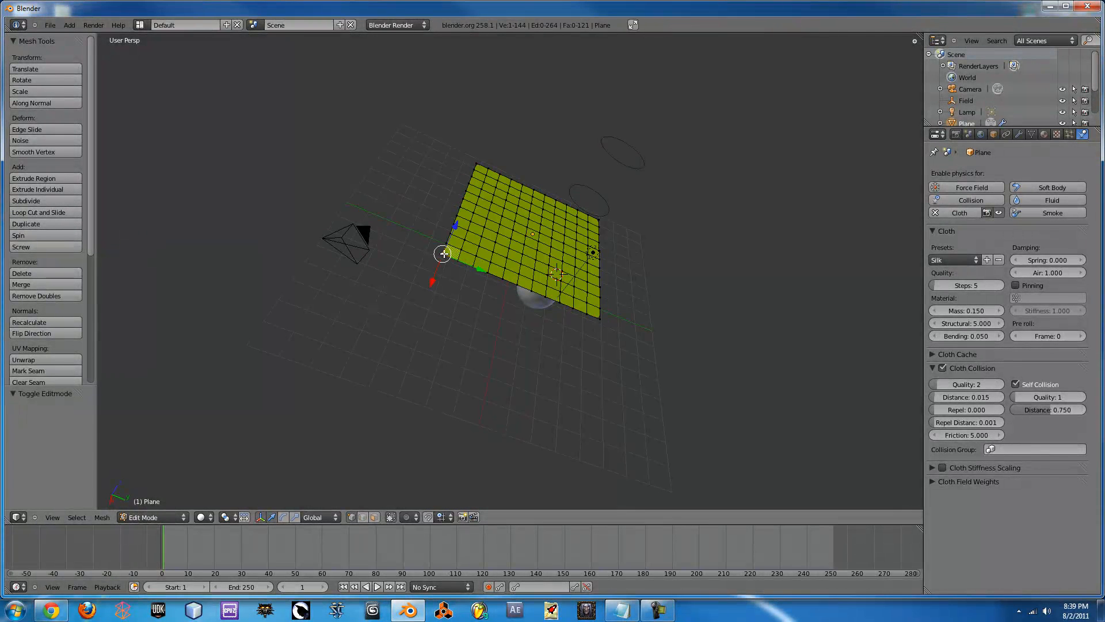
middle_click_drag(455, 244, 567, 242)
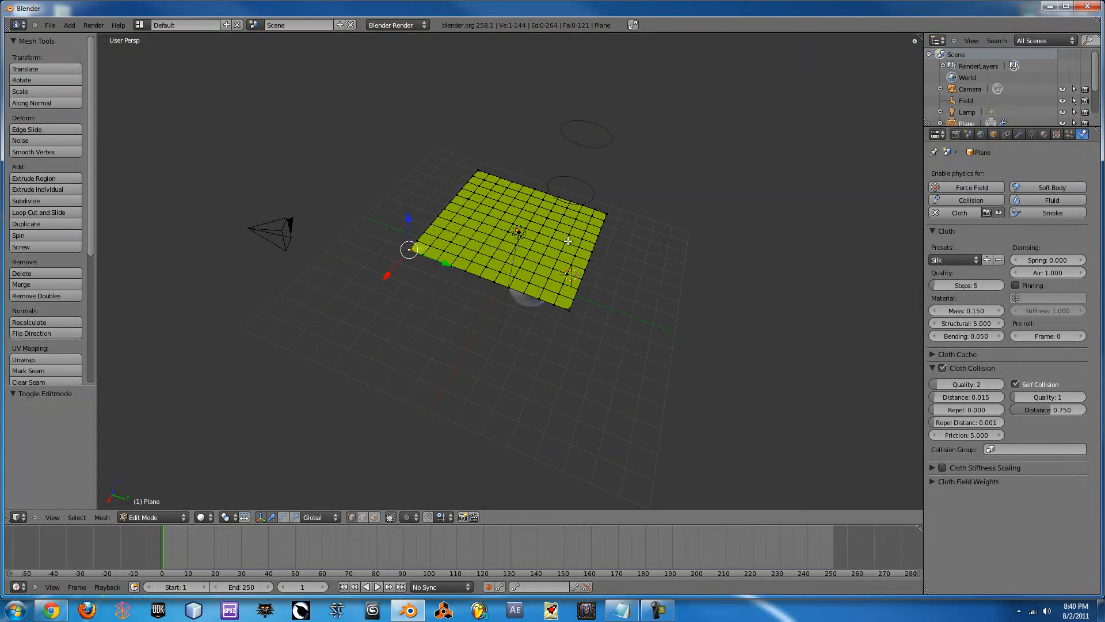
right_click(475, 173, "shift")
- Enable cloth pinning and assign the two selected corner vertices to a new vertex group named Pins
left_click(1016, 284)
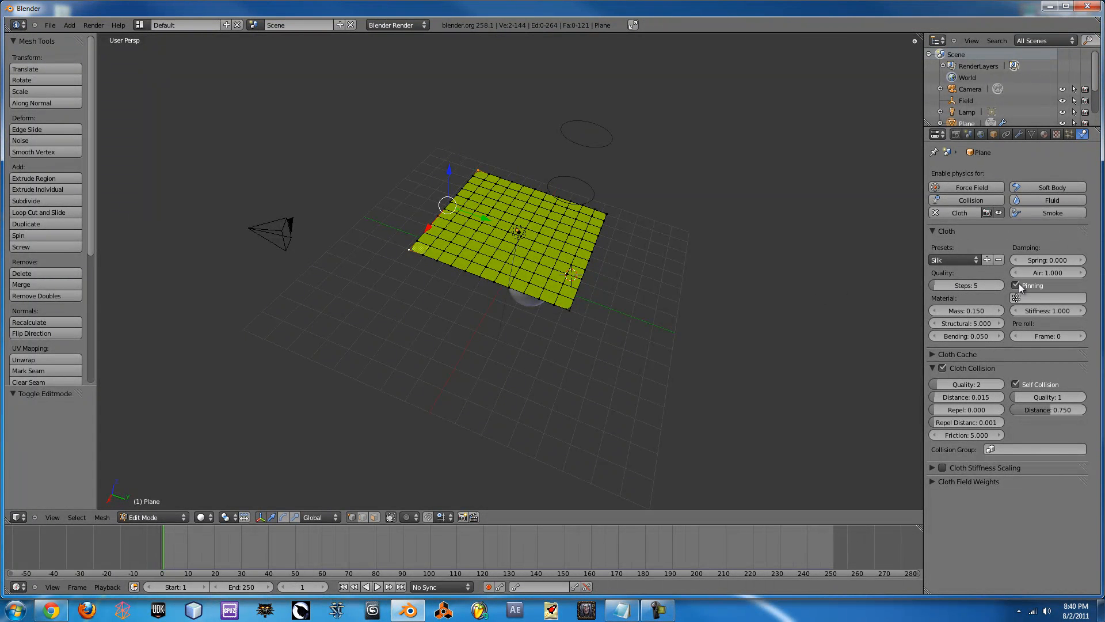
left_click(1038, 297)
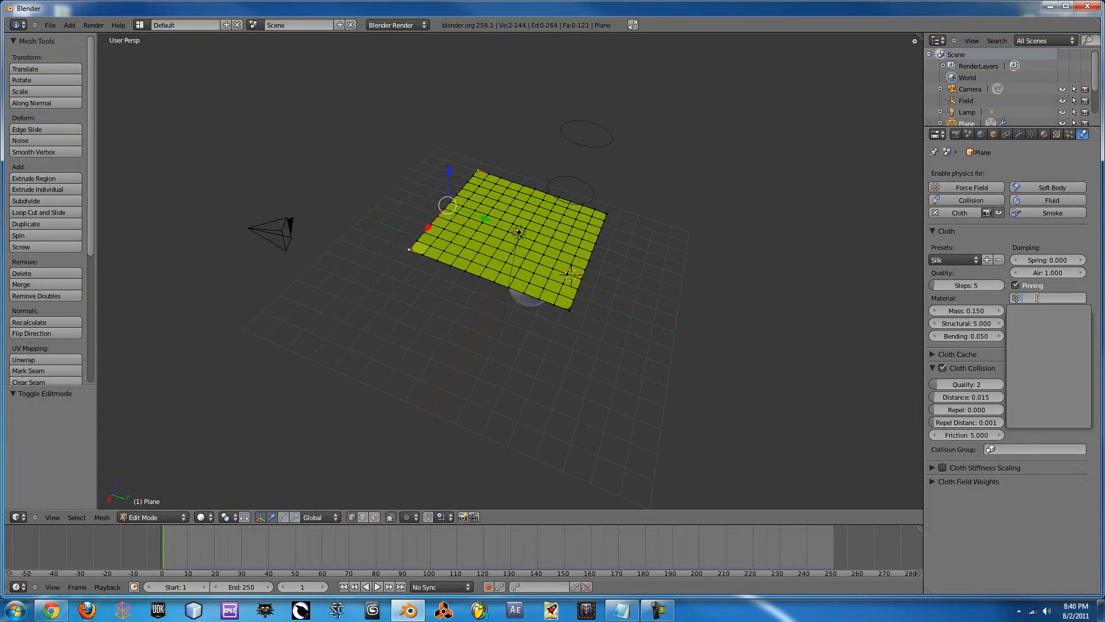
left_click(1031, 134)
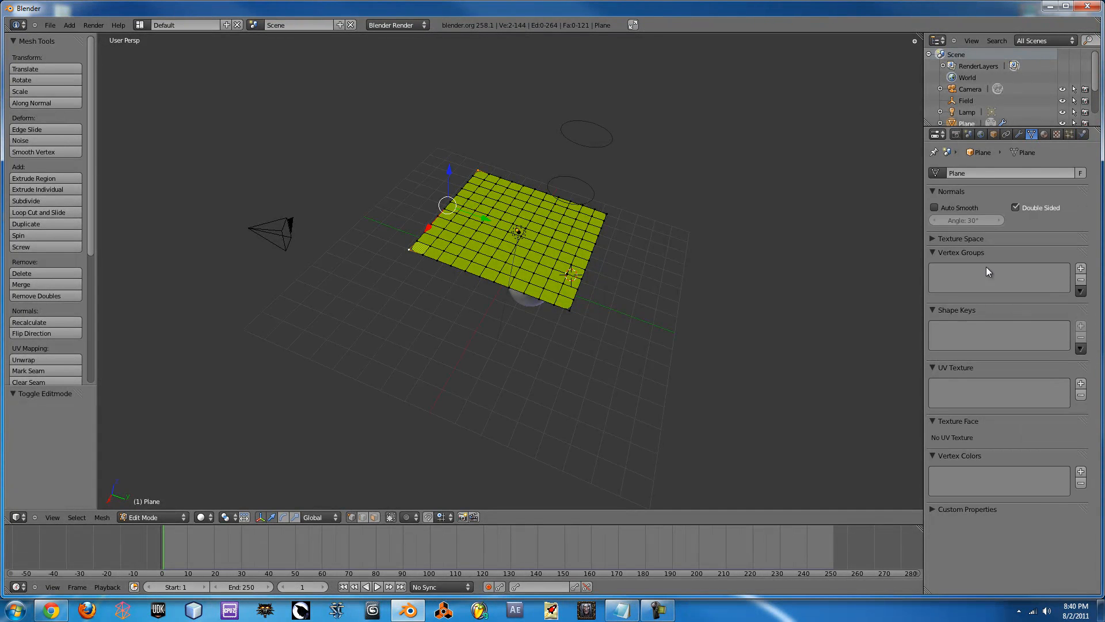
left_click(1080, 268)
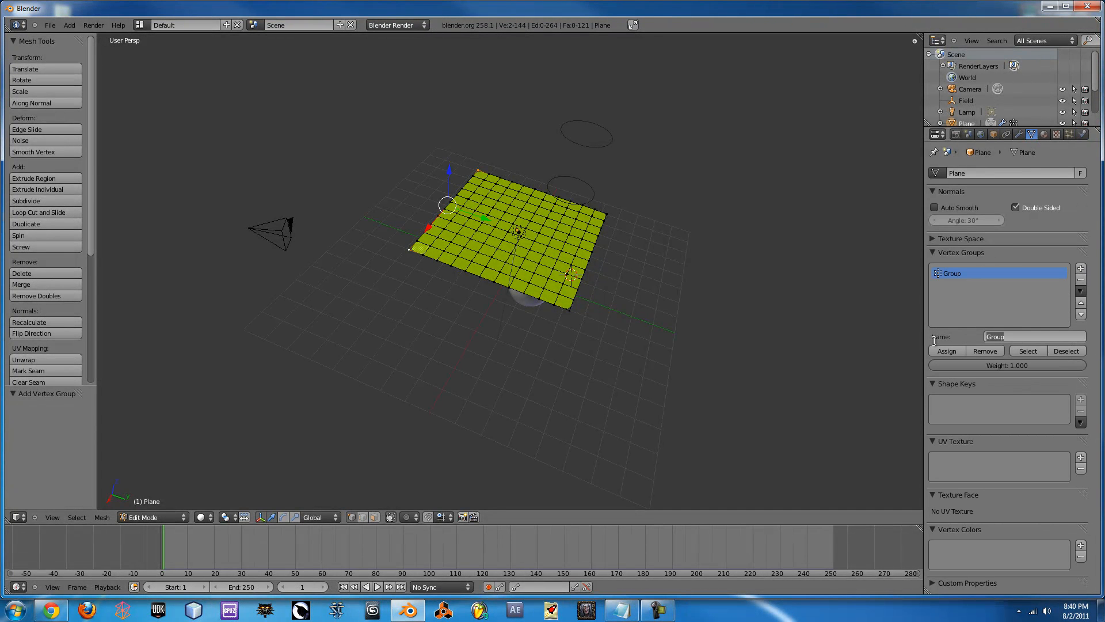
type("Pins")
key("Return")
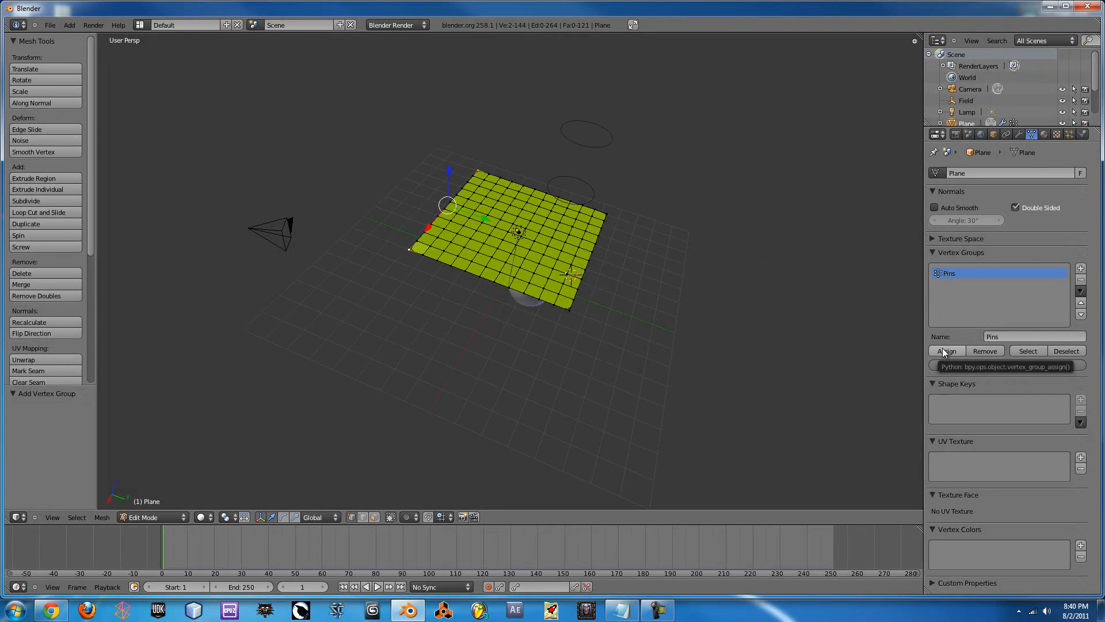
left_click(943, 348)
- Set the Pins vertex group as the cloth's pinning group
left_click(1082, 134)
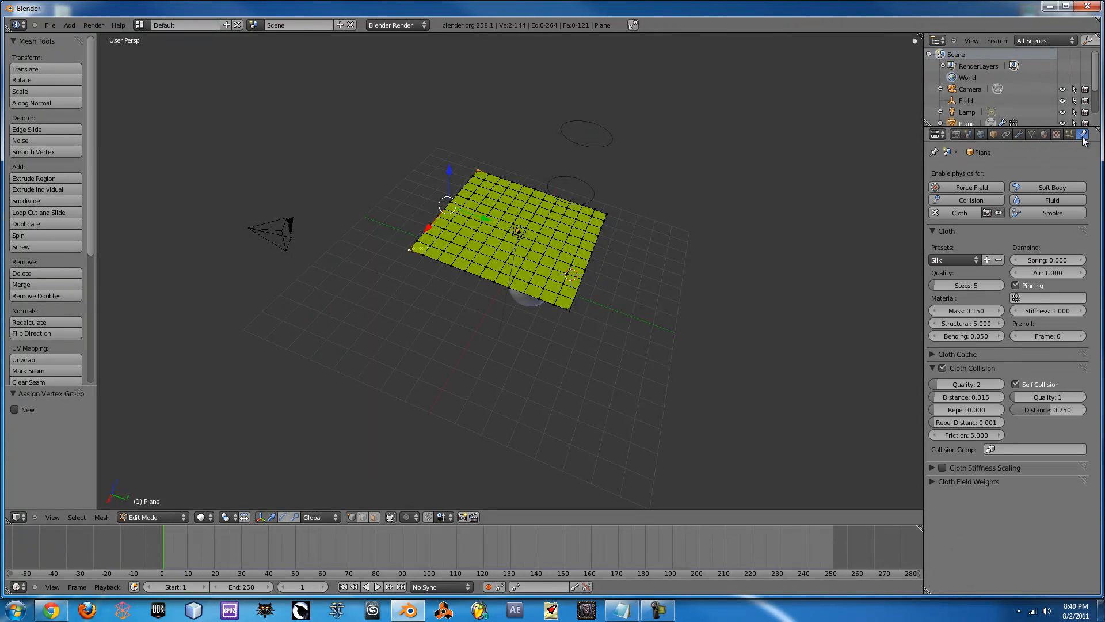
left_click(1046, 297)
left_click(1025, 314)
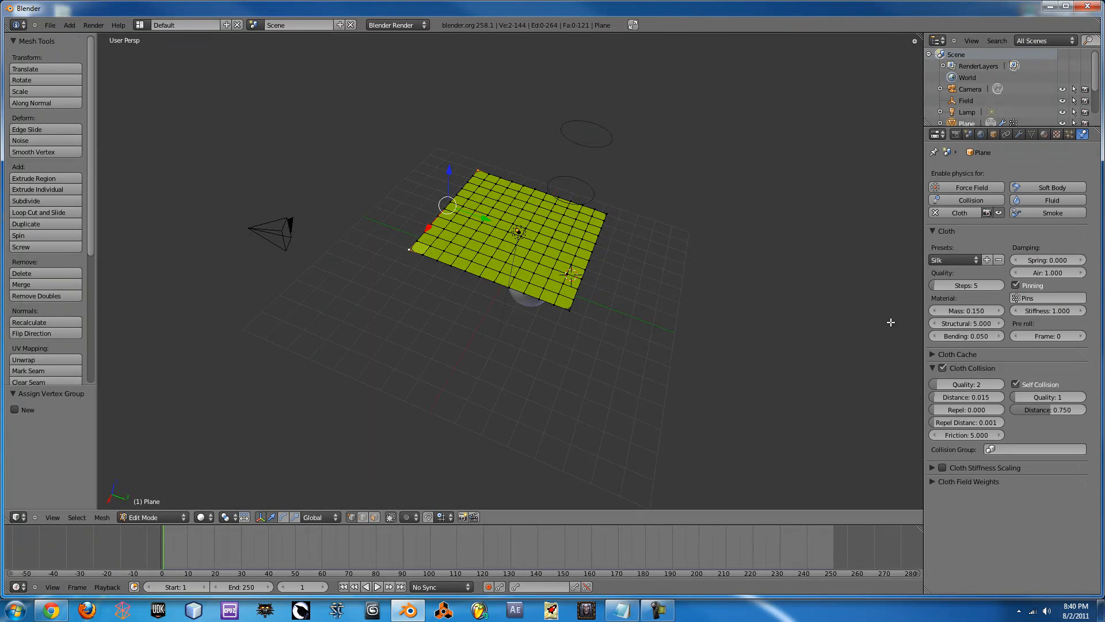
- Leave Edit Mode and play the simulation to check how the pinned cloth moves in the wind
mouse_move(633, 312)
middle_mouse_down()
mouse_move(580, 266)
mouse_move(580, 249)
mouse_move(584, 271)
middle_mouse_up()
key("z")
key("z")
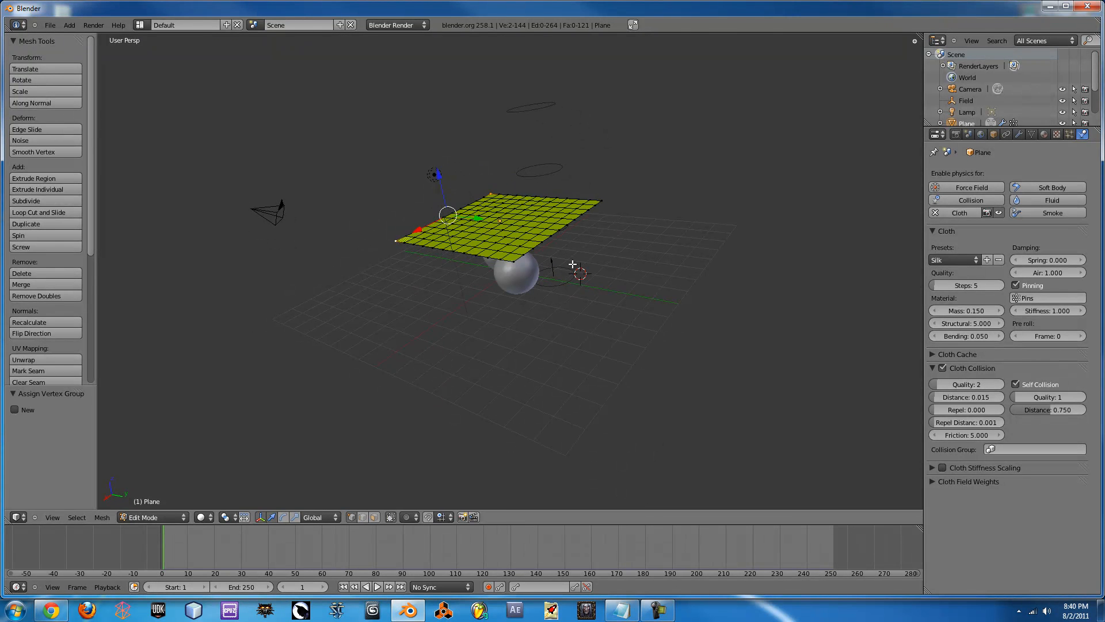
key("Tab")
key("alt+a")
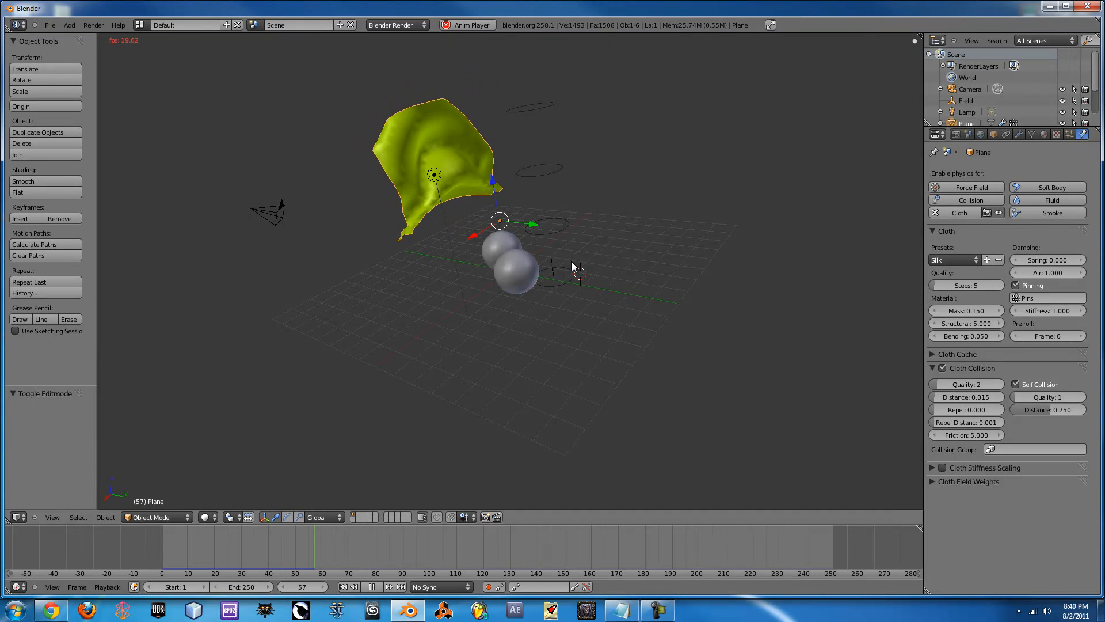
mouse_move(432, 276)
middle_mouse_down()
mouse_move(404, 286)
mouse_move(465, 281)
mouse_move(464, 297)
mouse_move(472, 288)
mouse_move(402, 323)
mouse_move(447, 281)
mouse_move(550, 281)
mouse_move(442, 276)
middle_mouse_up()
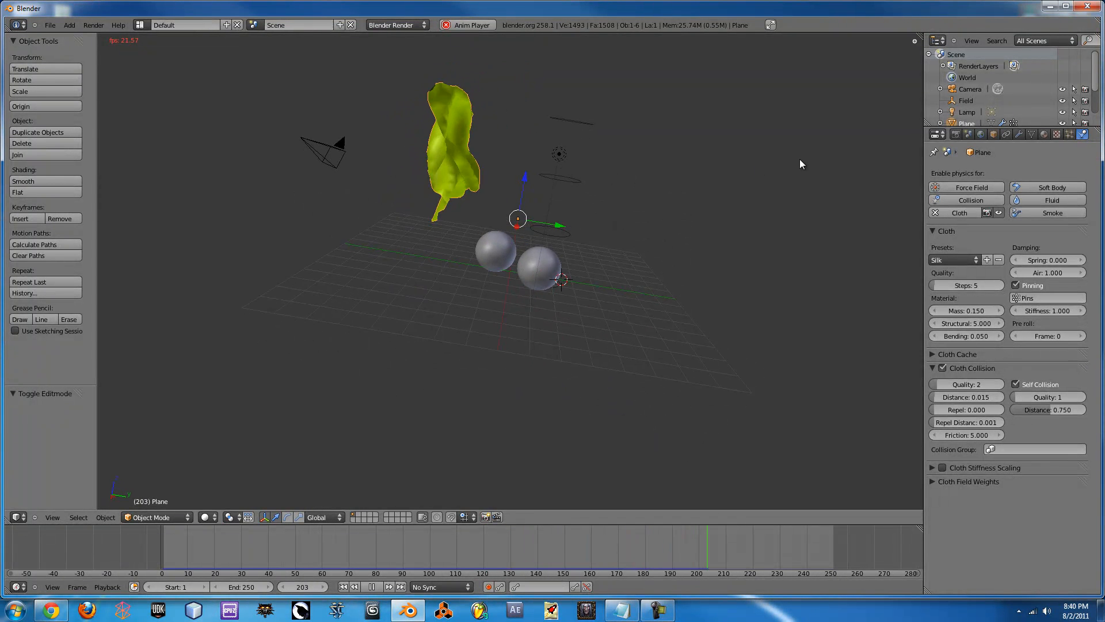
- Try wind strengths of about 4.3 and about 14.6 while the simulation plays, watching the pinned cloth
right_click(560, 240)
left_click_drag(971, 253, 907, 254)
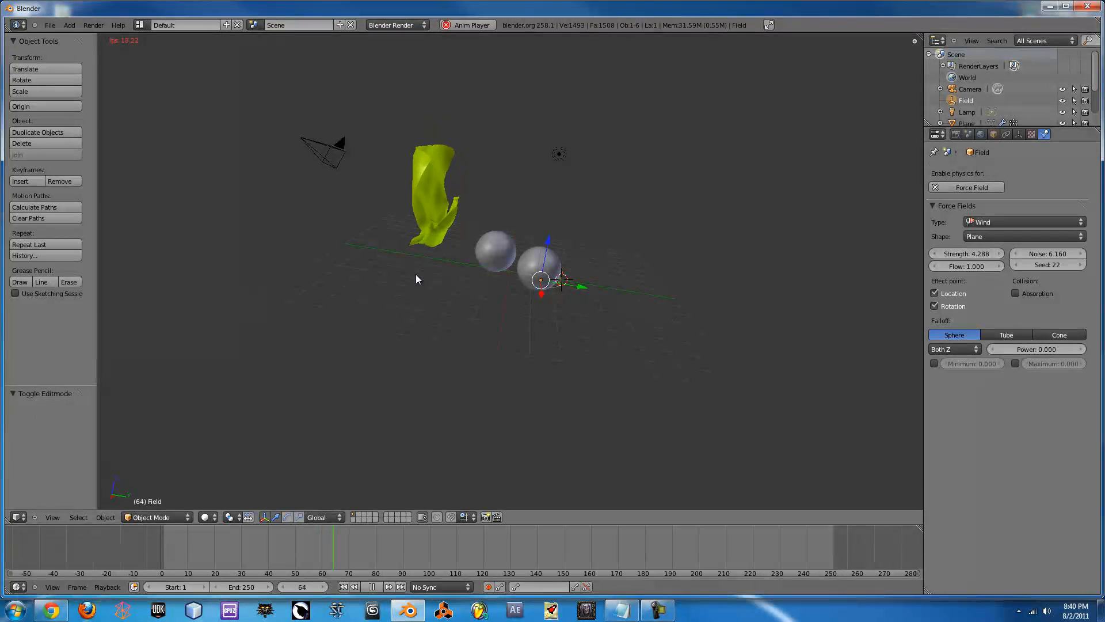
left_click(149, 559)
middle_click_drag(570, 319, 489, 307)
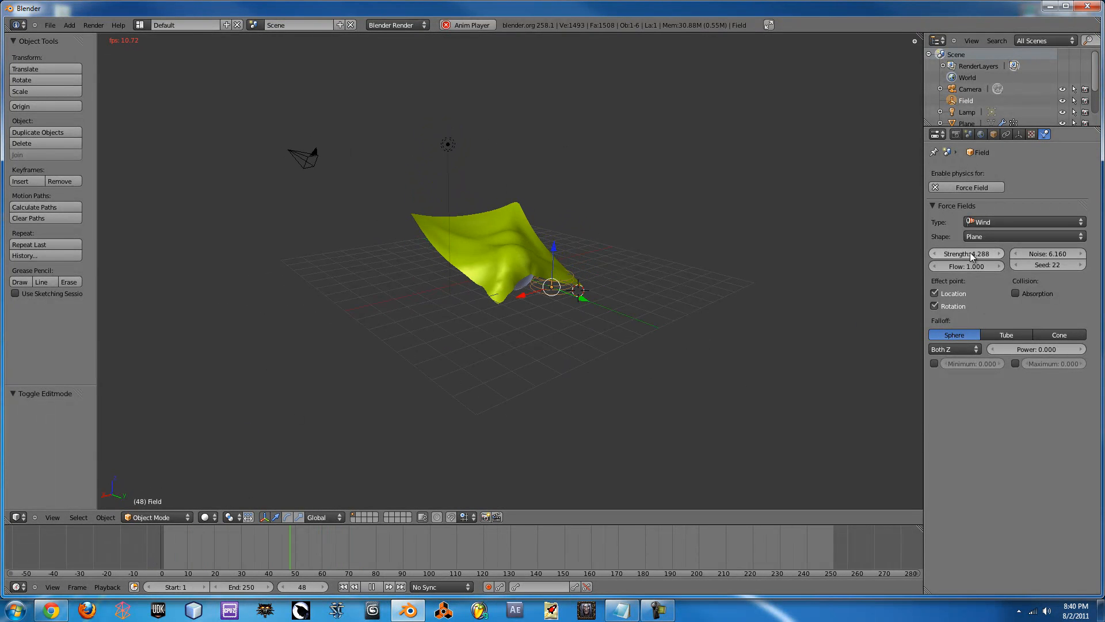
left_click_drag(959, 253, 988, 255)
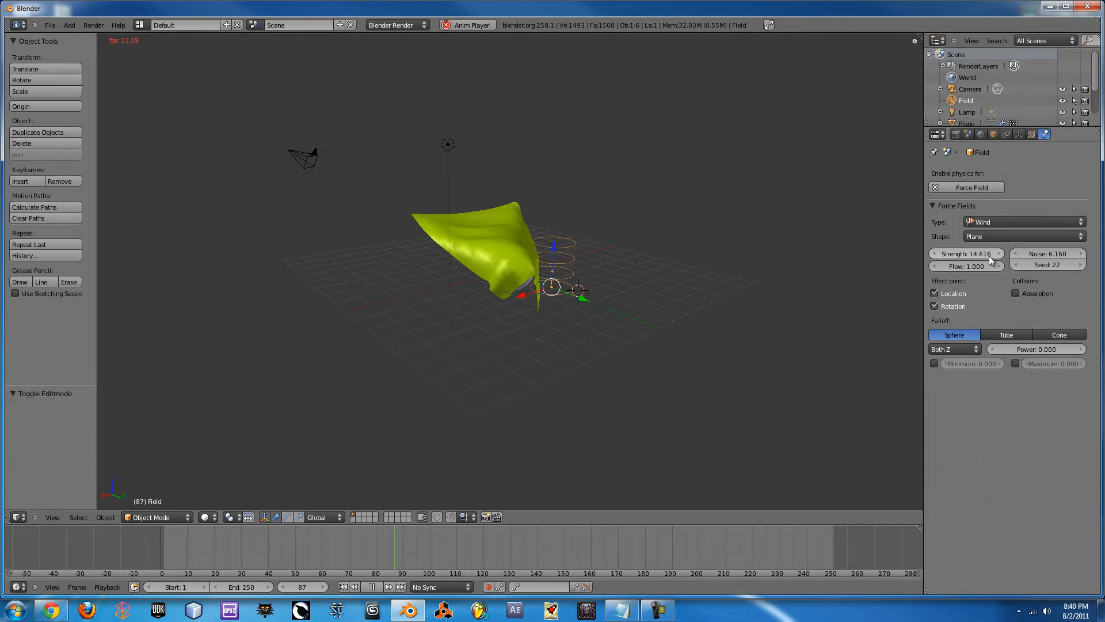
middle_click_drag(606, 288, 512, 335)
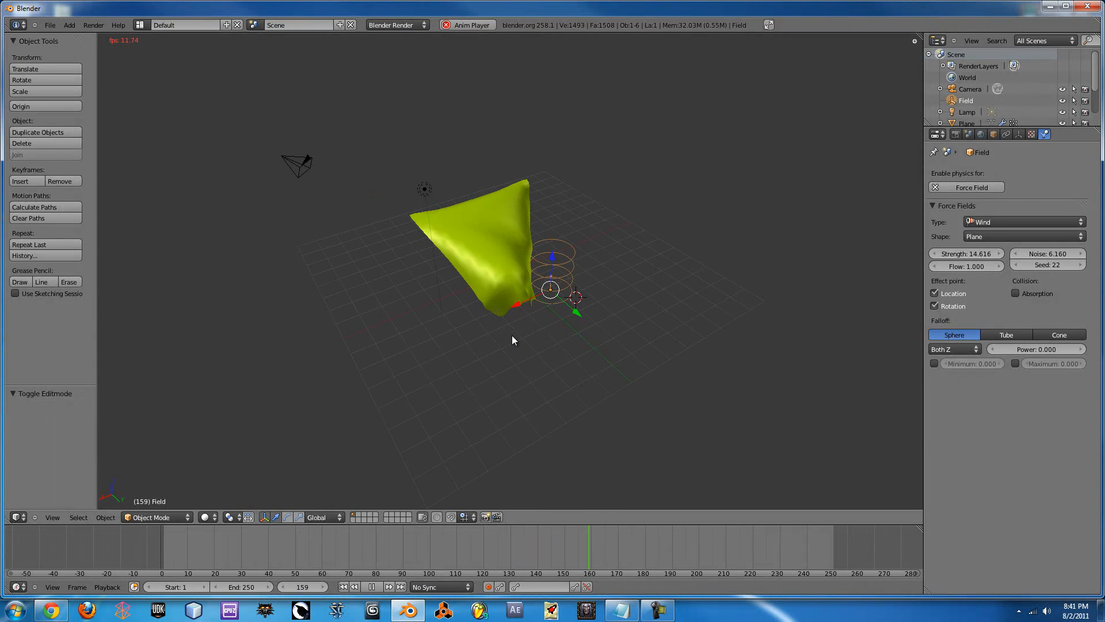
- Stop the playback and set the plane's Subsurf view subdivisions to 2
right_click(467, 231)
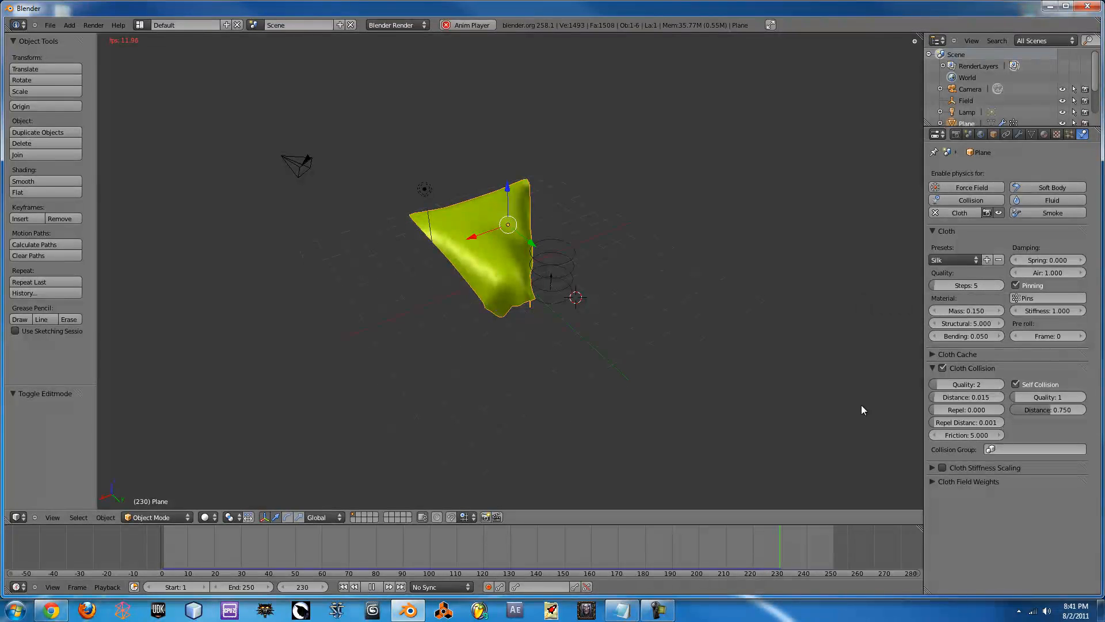
key("Escape")
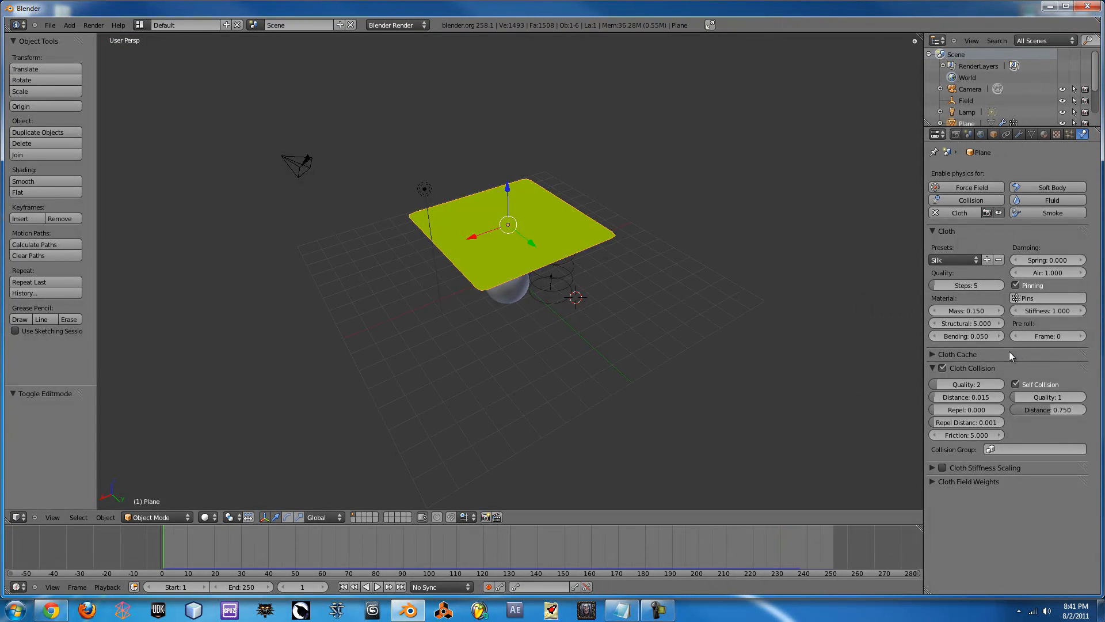
left_click(1018, 135)
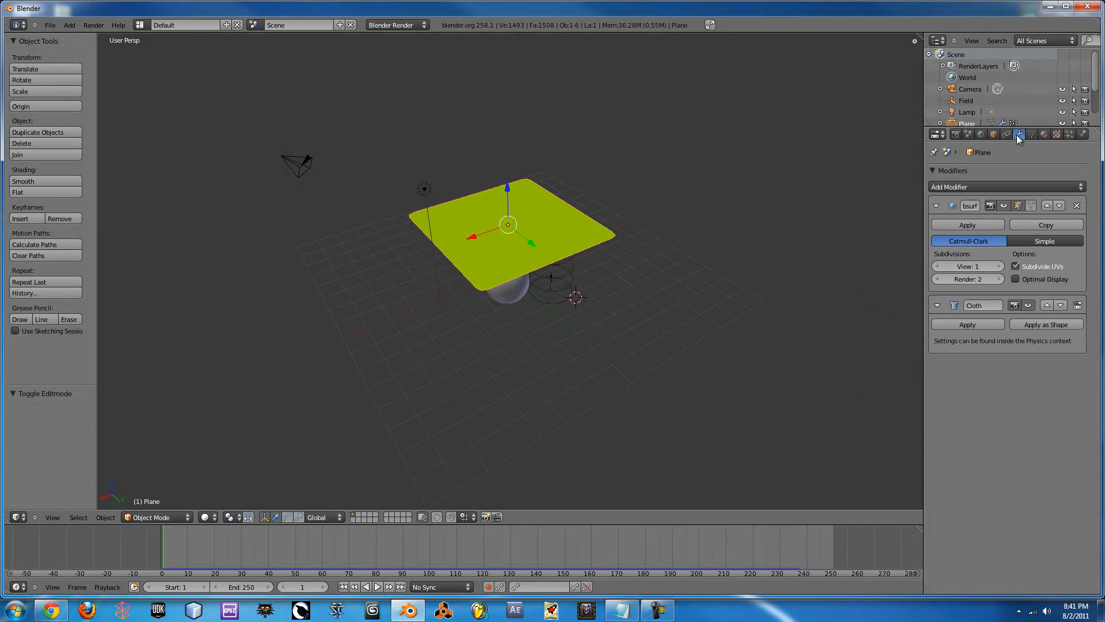
left_click(1000, 265)
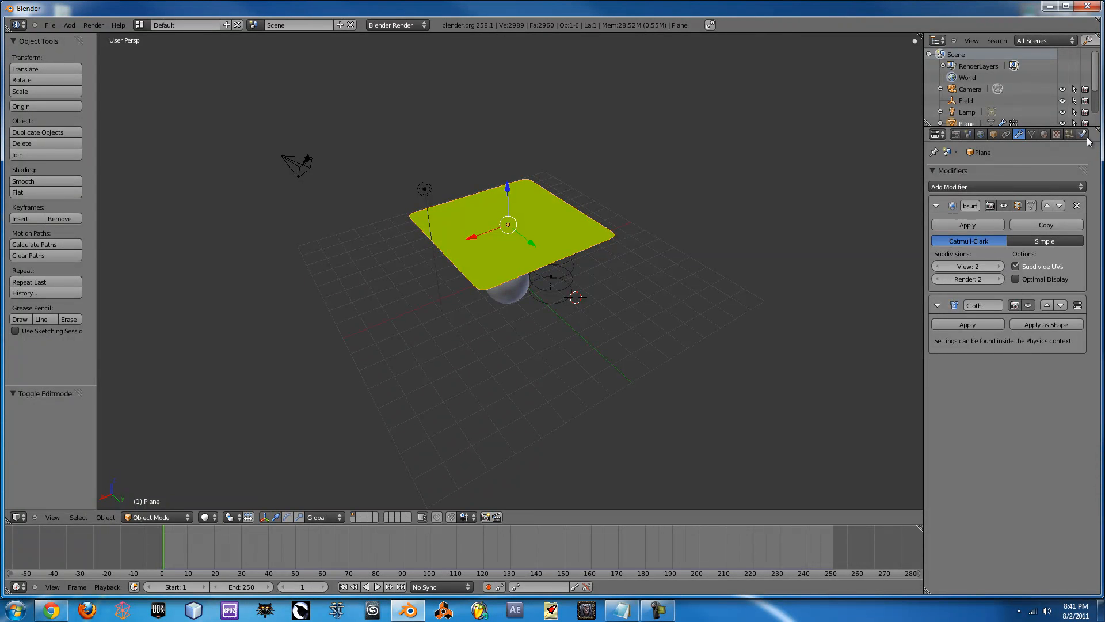
left_click(1083, 135)
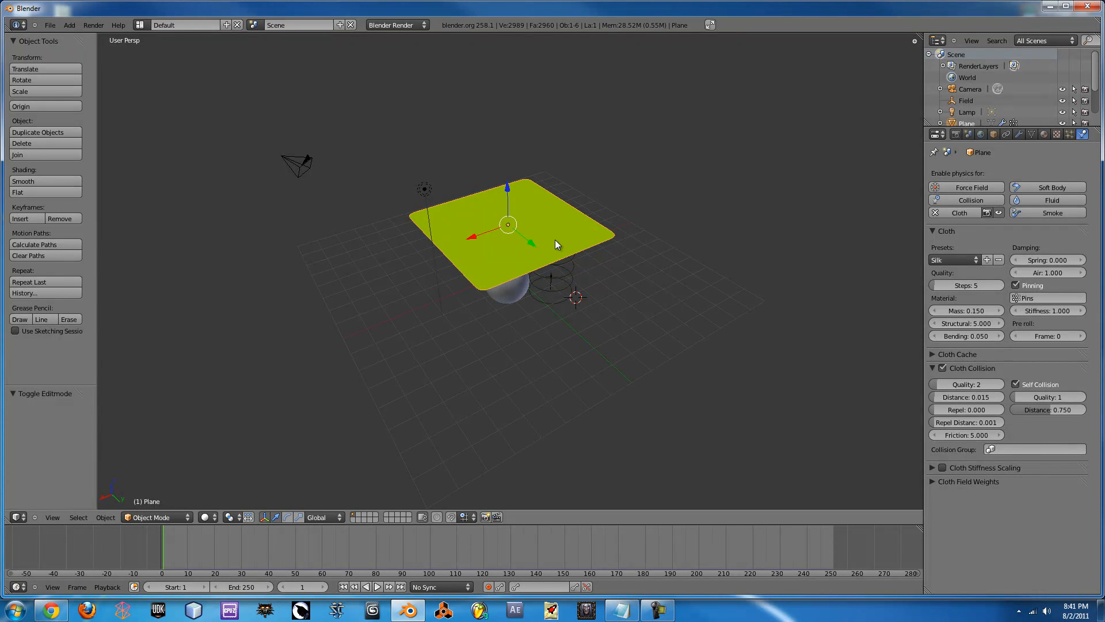
- Set the wind field's strength to about 69.2, and play the simulation briefly before stopping it
right_click(553, 284)
left_click_drag(967, 254, 1082, 251)
key("alt+a")
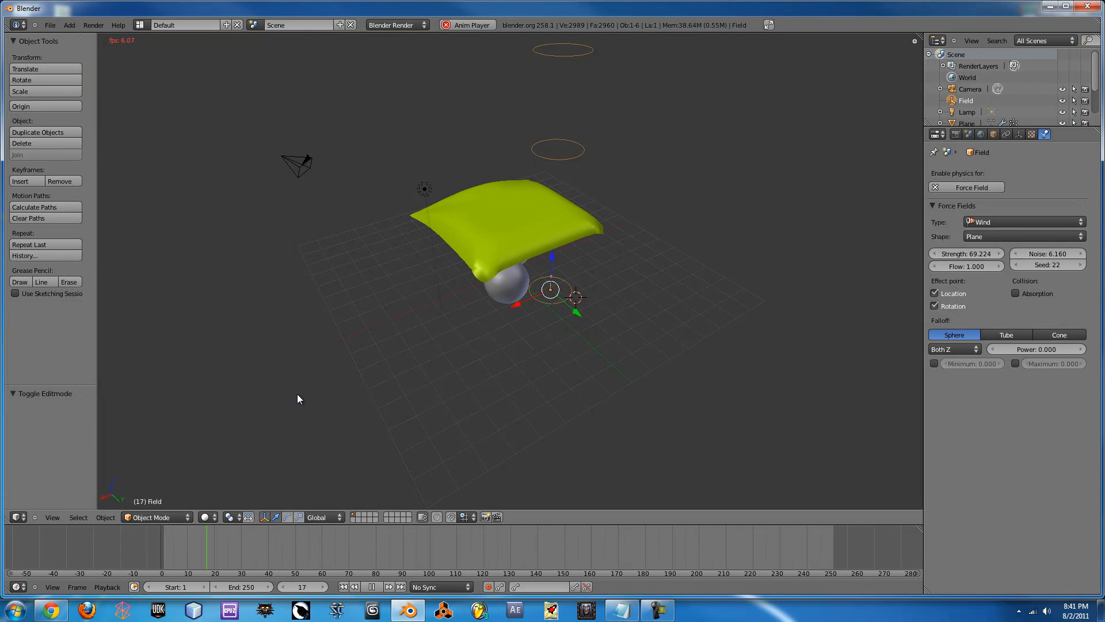
key("Escape")
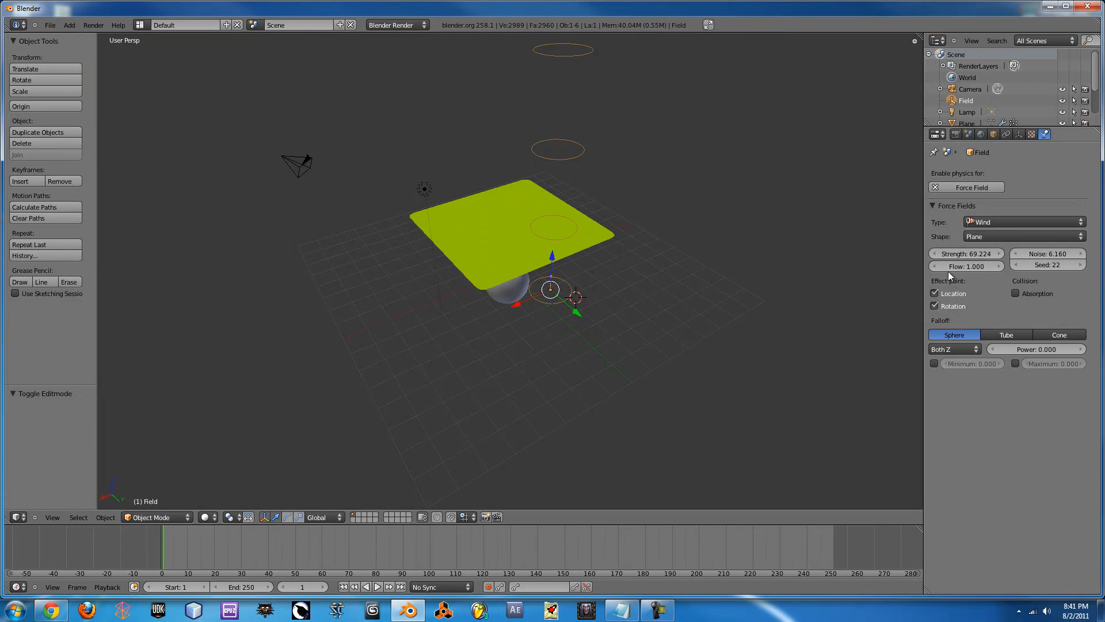
- Set the plane's Subsurf view subdivisions to 1 and play the simulation again
right_click(557, 223)
left_click(1019, 133)
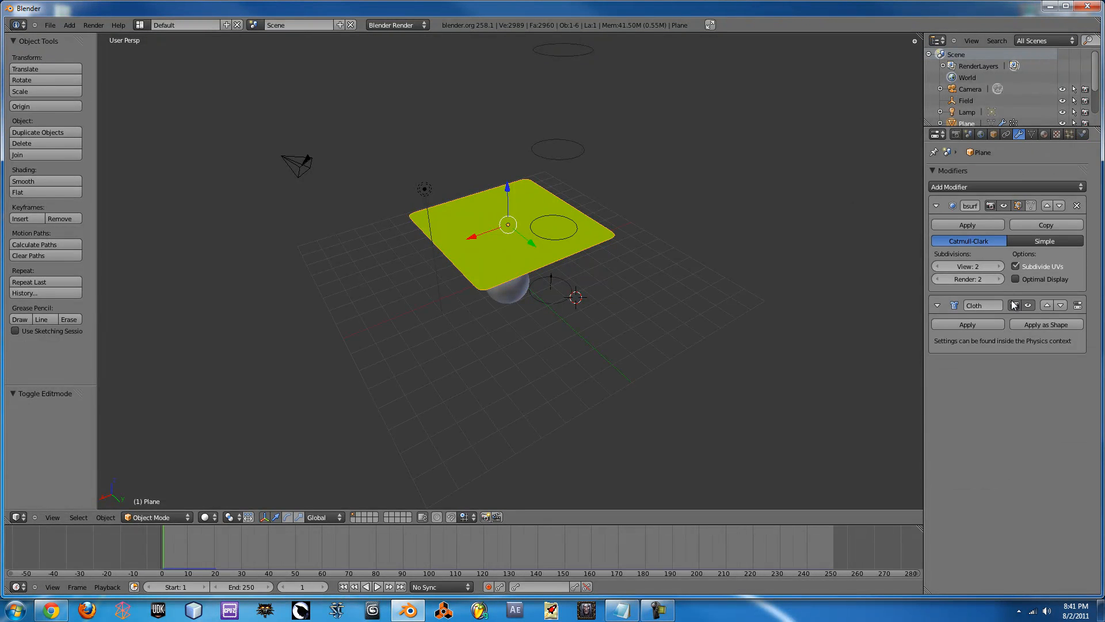
left_click(934, 266)
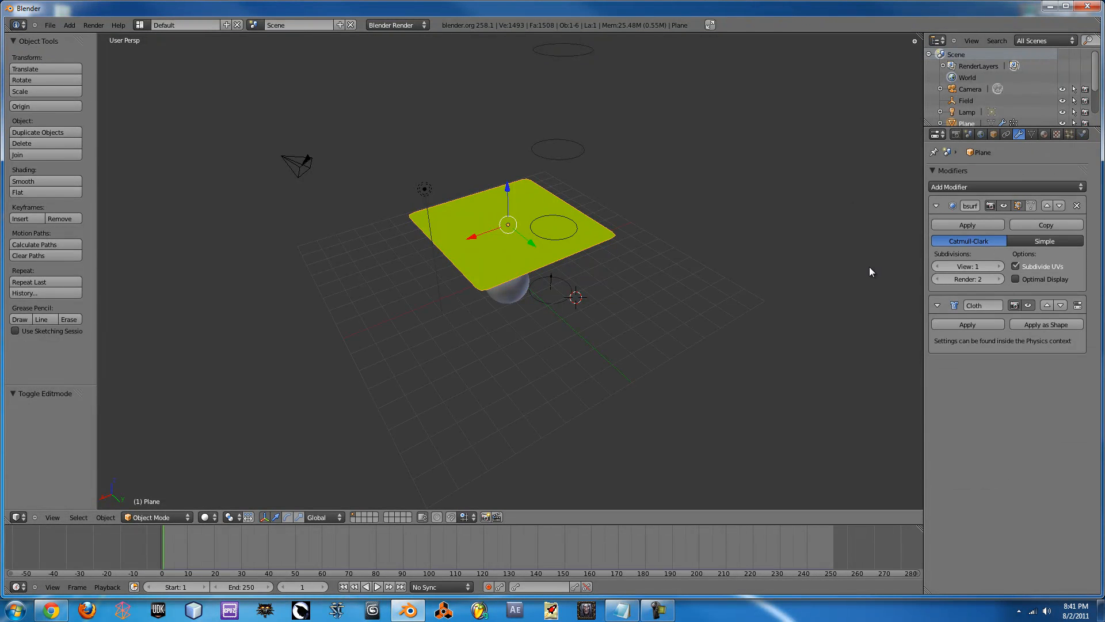
key("alt+a")
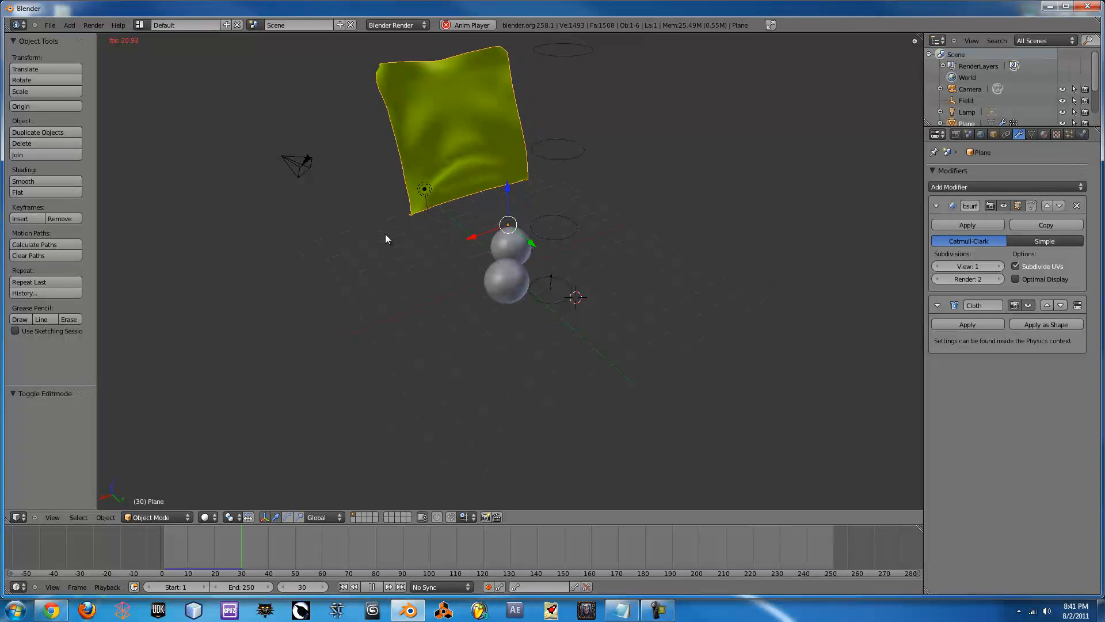